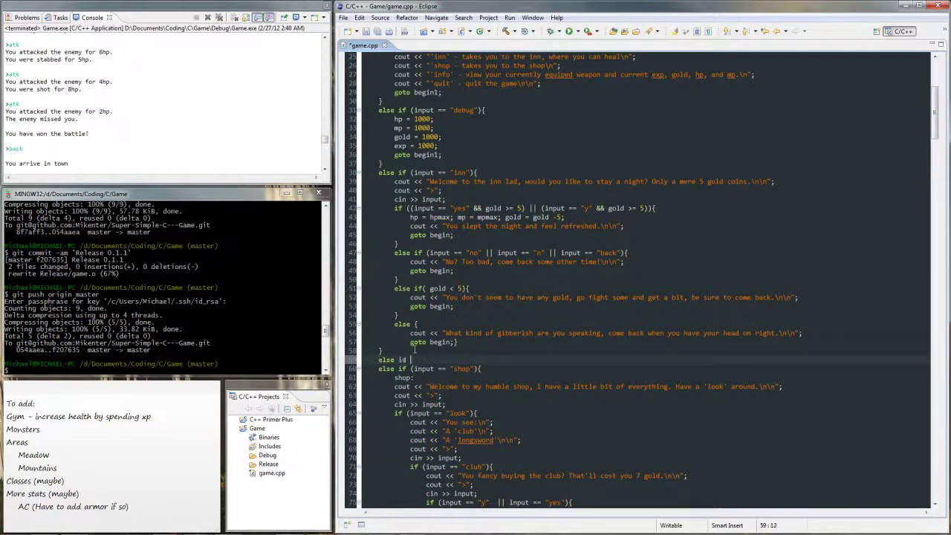
pyautogui.write('(input')
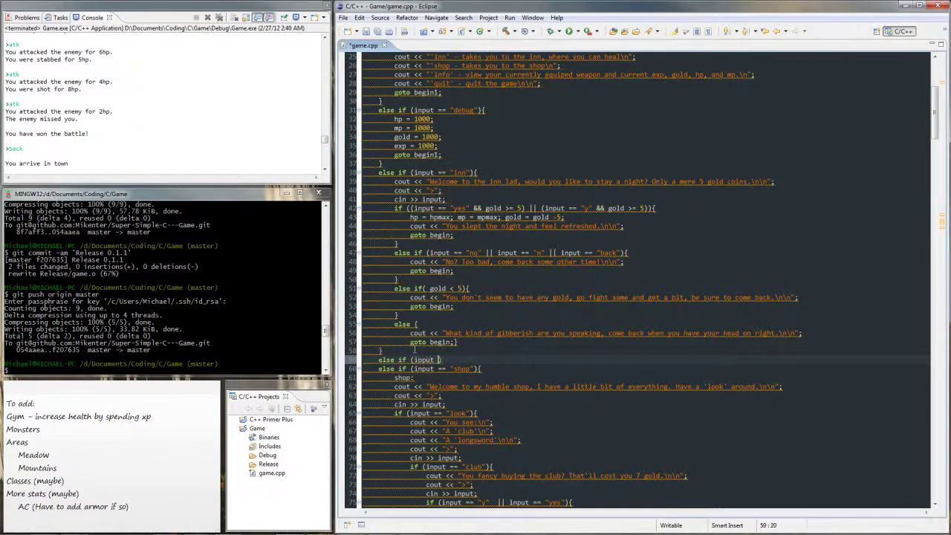
pyautogui.write(' == ')
pyautogui.write('"gym")')
pyautogui.write('{')
# Add an else if (input == "gym") branch with a welcome message and save
pyautogui.press('Return')
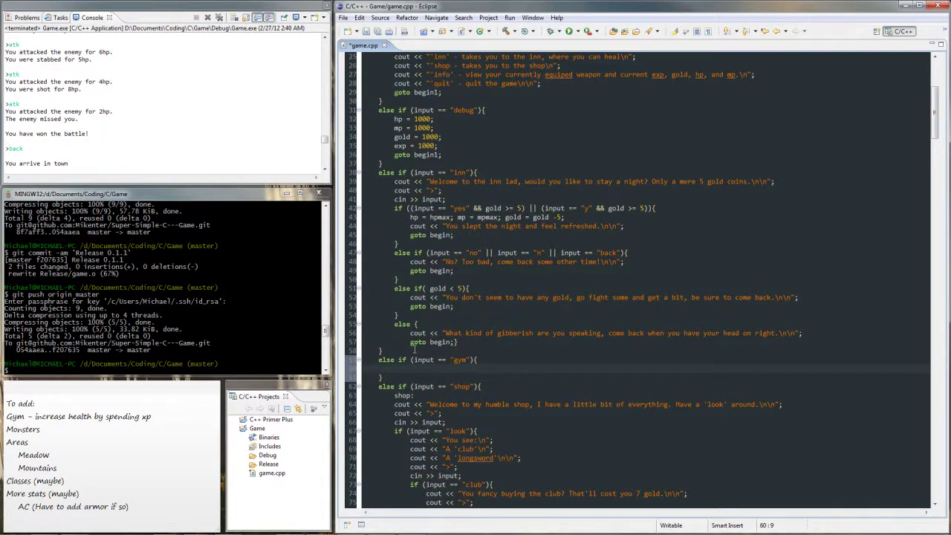
pyautogui.write('hm')
pyautogui.write('cout ')
pyautogui.write('<< "Wel')
pyautogui.write('come to the gym')
pyautogui.write('.')
pyautogui.write('  "')
pyautogui.hotkey('ctrl', 's')
pyautogui.press('Return')
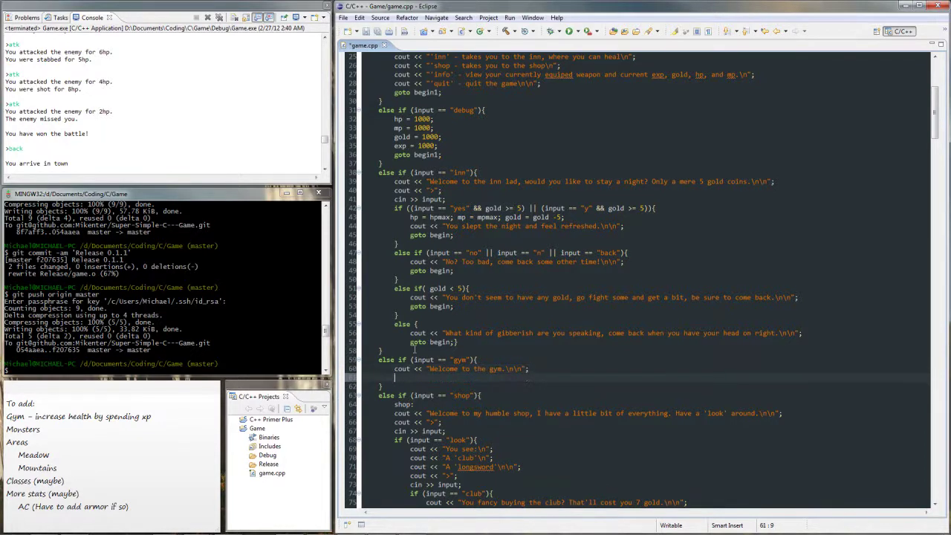
# Copy the prompt and cin input lines into the gym block and start a new line
pyautogui.moveTo(394, 190); pyautogui.dragTo(446, 200)
pyautogui.hotkey('ctrl', 'c')
pyautogui.click(560, 378)
pyautogui.hotkey('ctrl', 'v')
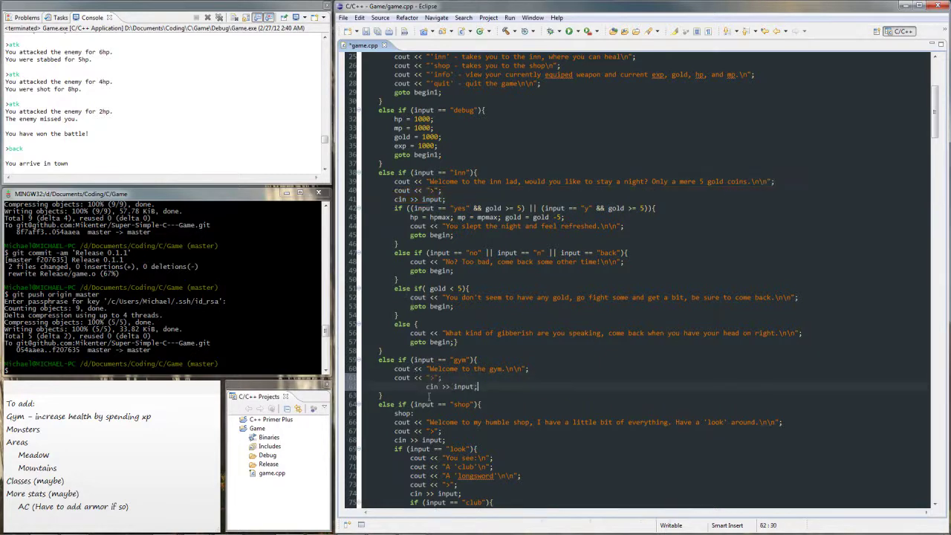
pyautogui.press('Home')
pyautogui.press('End')
pyautogui.press('Return')
pyautogui.write('inf')
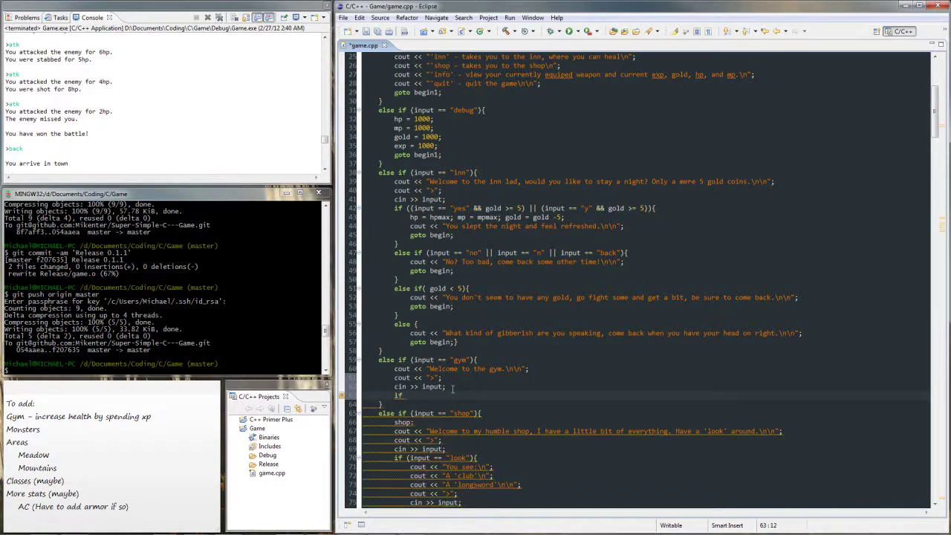
pyautogui.write(' (input == "yes"){')
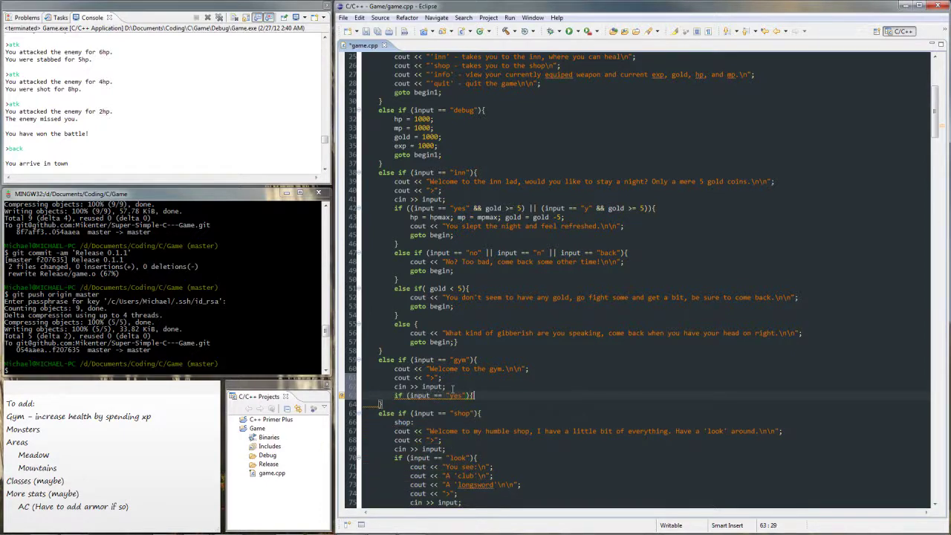
# Add a yes case with hp = hp + random(1, 6) and exp = exp - 25, then save
pyautogui.press('Return')
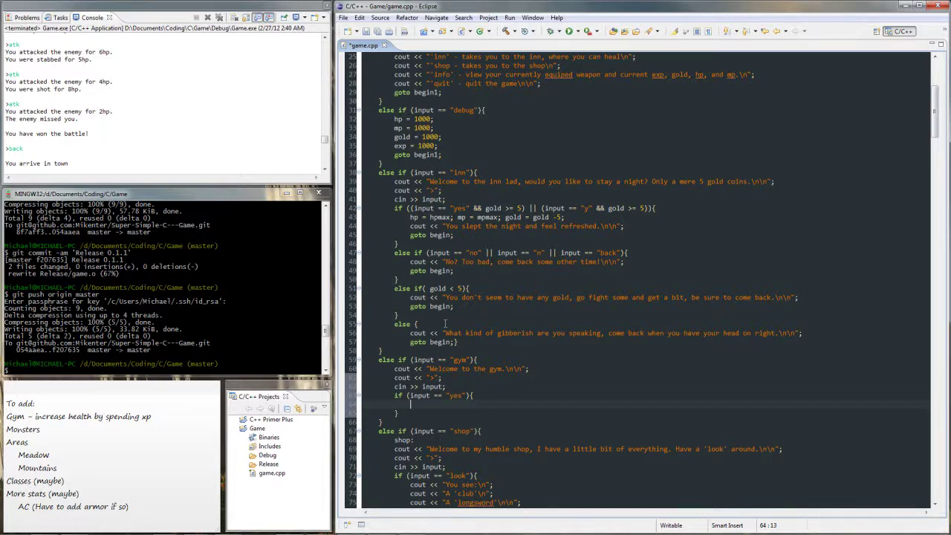
pyautogui.write('hp = ')
pyautogui.write('hp + 5;')
pyautogui.press('Return')
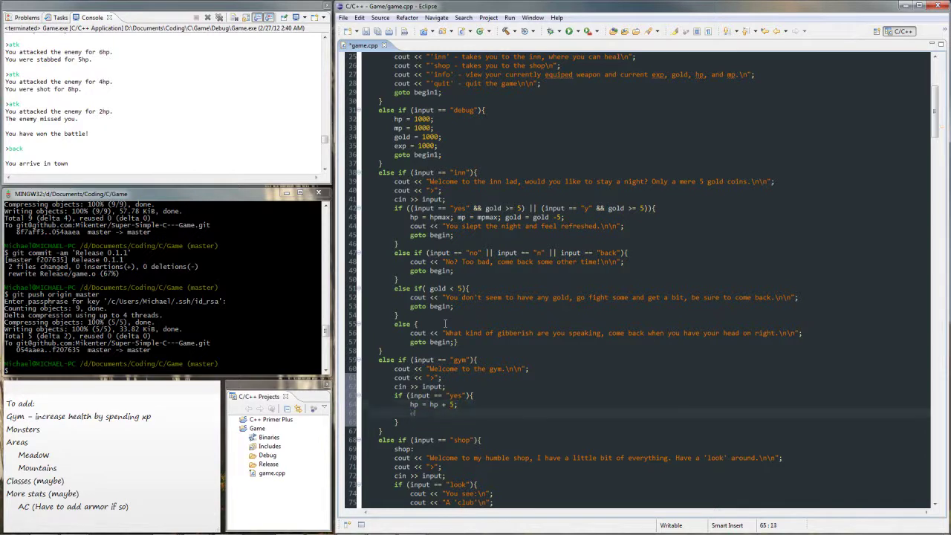
pyautogui.write('exp = exp - 2')
pyautogui.write('5;')
pyautogui.press('Up')
pyautogui.press('Left')
pyautogui.press('BackSpace')
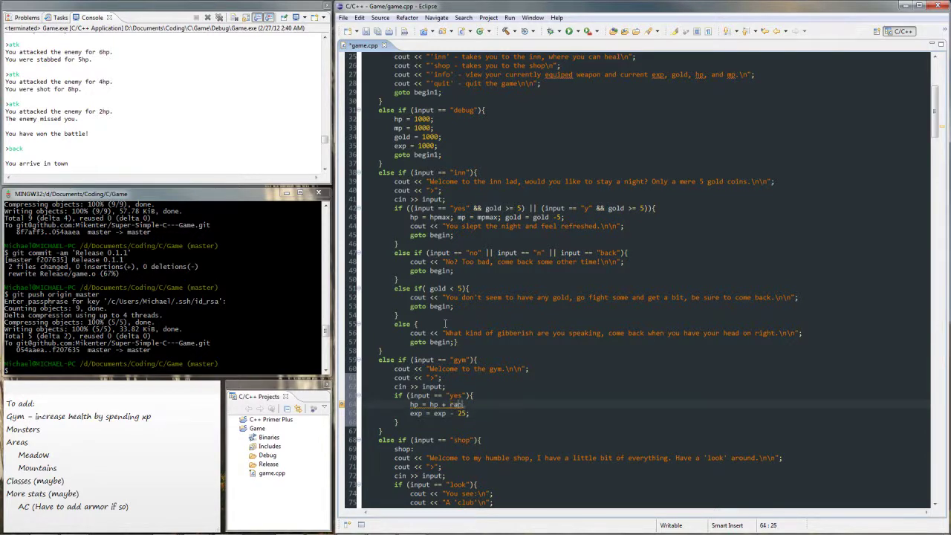
pyautogui.write('random (1, 6);')
pyautogui.press('Down')
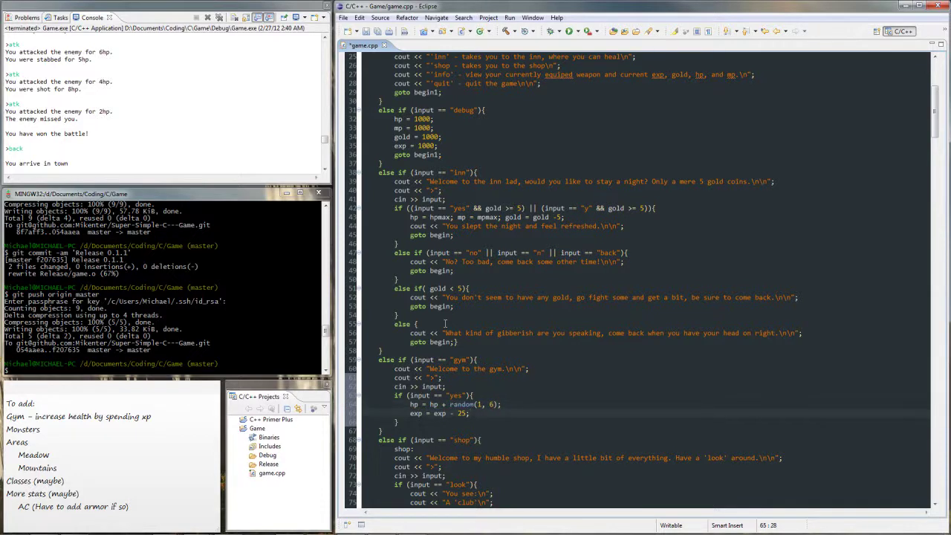
pyautogui.hotkey('ctrl', 's')
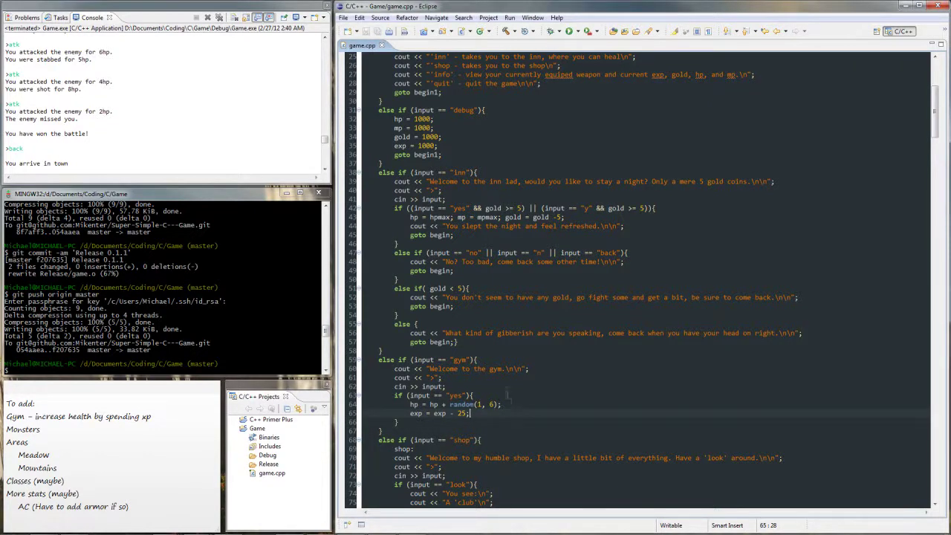
pyautogui.click(503, 388)
# Declare int expcost with the variable declarations at the top of main and save
pyautogui.press('Return')
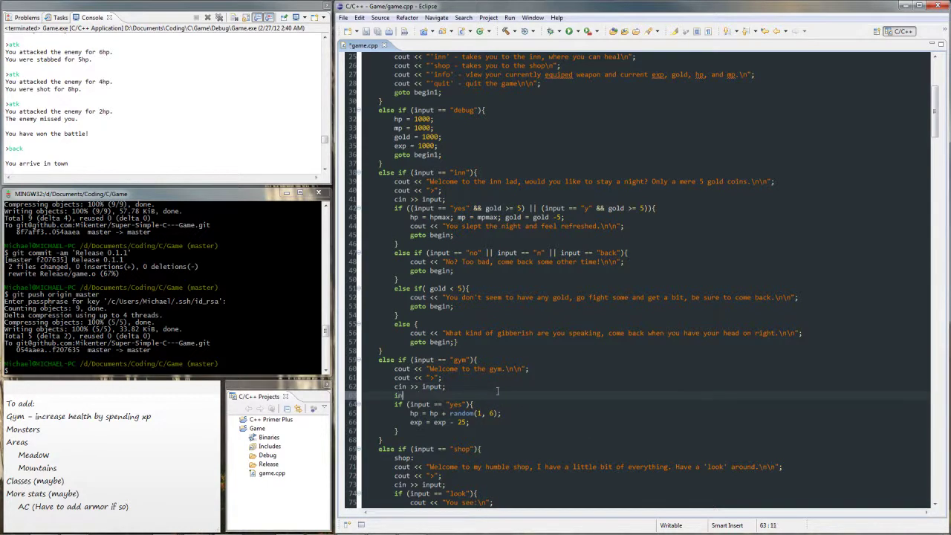
pyautogui.write('int expcost;')
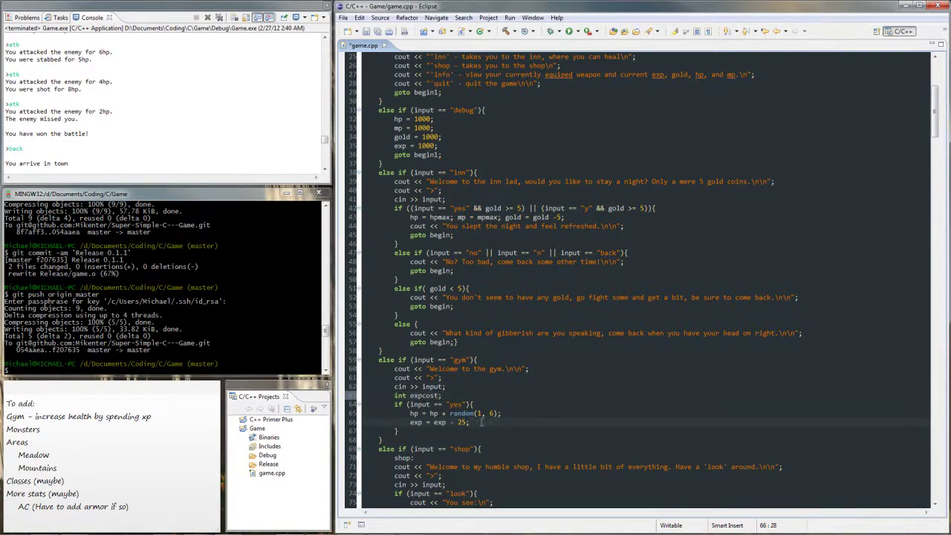
pyautogui.click(483, 404)
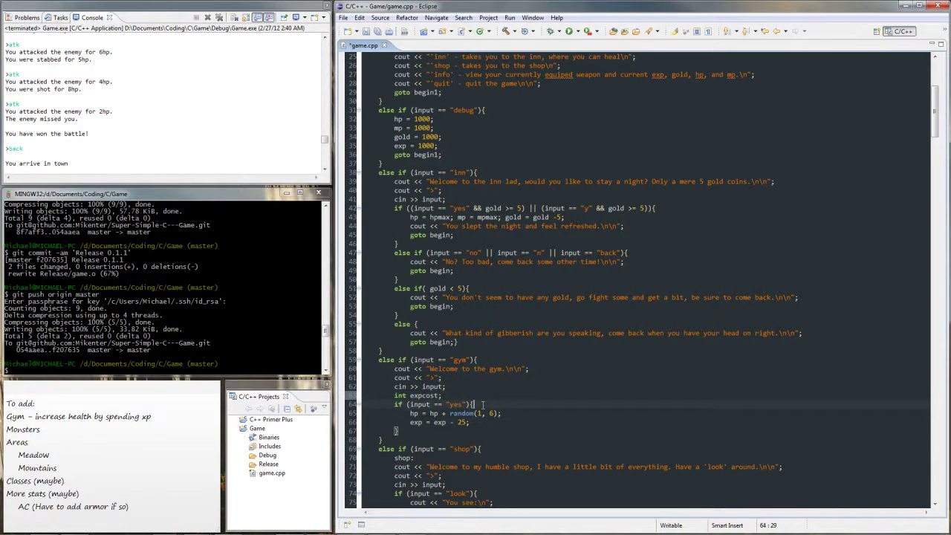
pyautogui.press('Up')
pyautogui.press('Up')
pyautogui.scroll(5, 506, 133)
pyautogui.scroll(3, 506, 133)
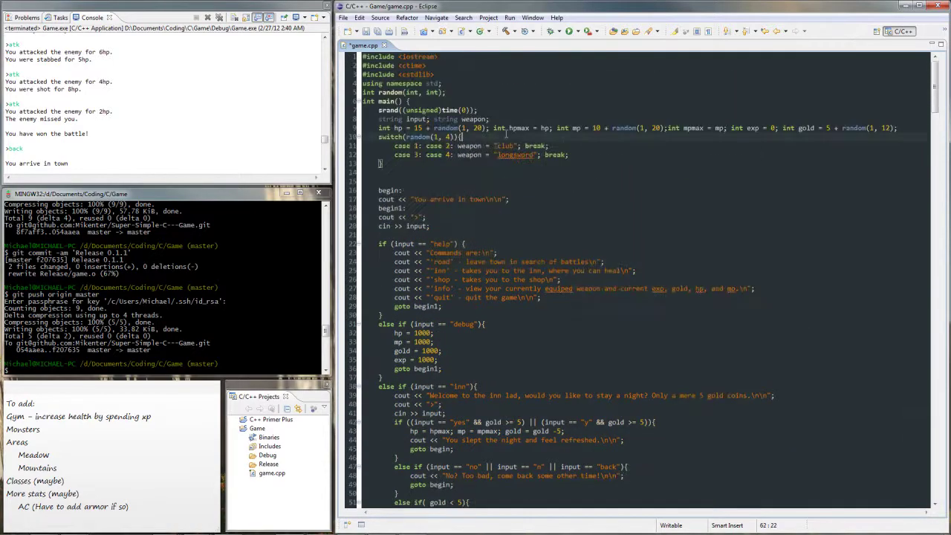
pyautogui.hotkey('ctrl', 'v')
pyautogui.click(620, 198)
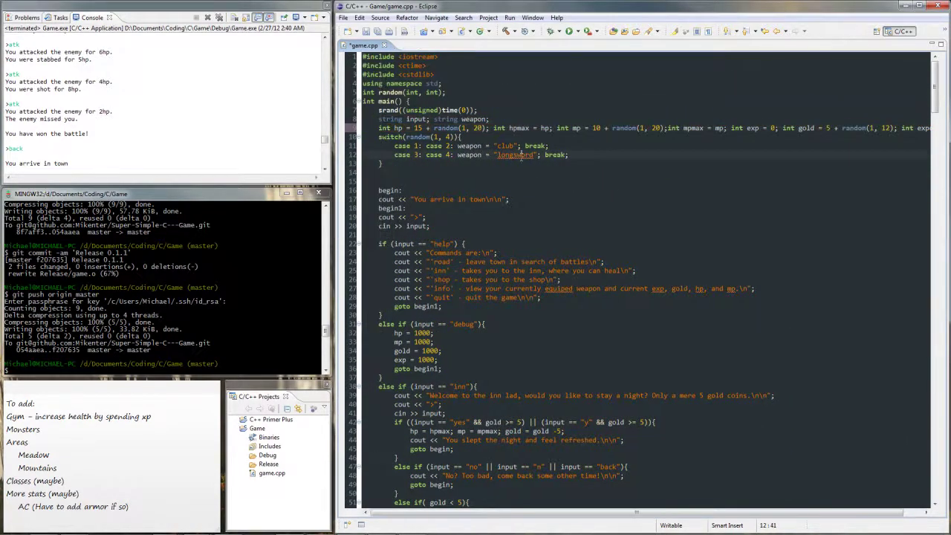
pyautogui.hotkey('ctrl', 's')
pyautogui.scroll(-7, 620, 199)
pyautogui.scroll(-1, 620, 198)
# Add expcost = expcost + 25; to the yes block and subtract expcost instead of 25
pyautogui.click(503, 396)
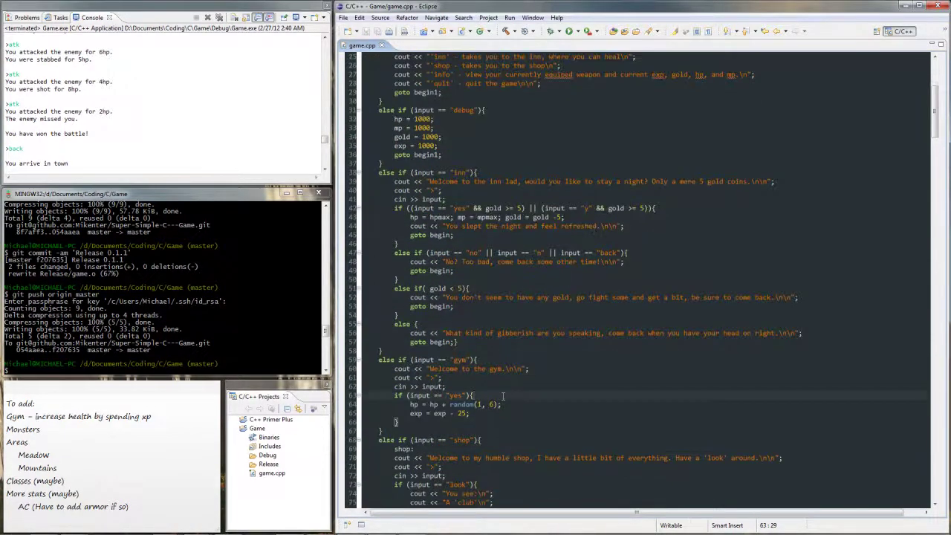
pyautogui.press('Return')
pyautogui.write('exp')
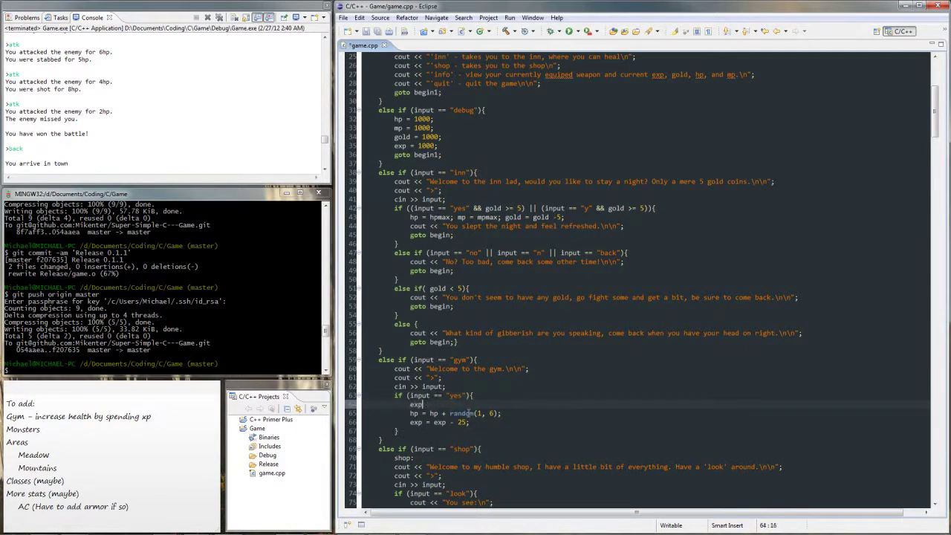
pyautogui.write('cost = exp cost')
pyautogui.doubleClick(461, 422)
pyautogui.write('expcost')
pyautogui.click(492, 404)
pyautogui.press('BackSpace')
pyautogui.press('BackSpace')
pyautogui.press('BackSpace')
pyautogui.write('cost ')
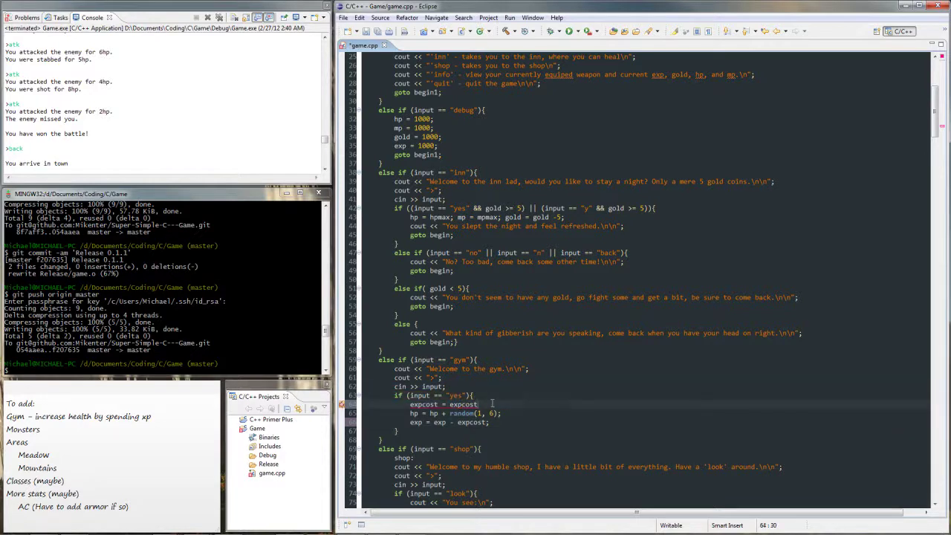
pyautogui.write('-')
pyautogui.press('BackSpace')
pyautogui.write('+ ')
pyautogui.write('25;')
pyautogui.click(484, 396)
# Wrap the gym training lines in an if (exp >= expcost) block
pyautogui.press('Return')
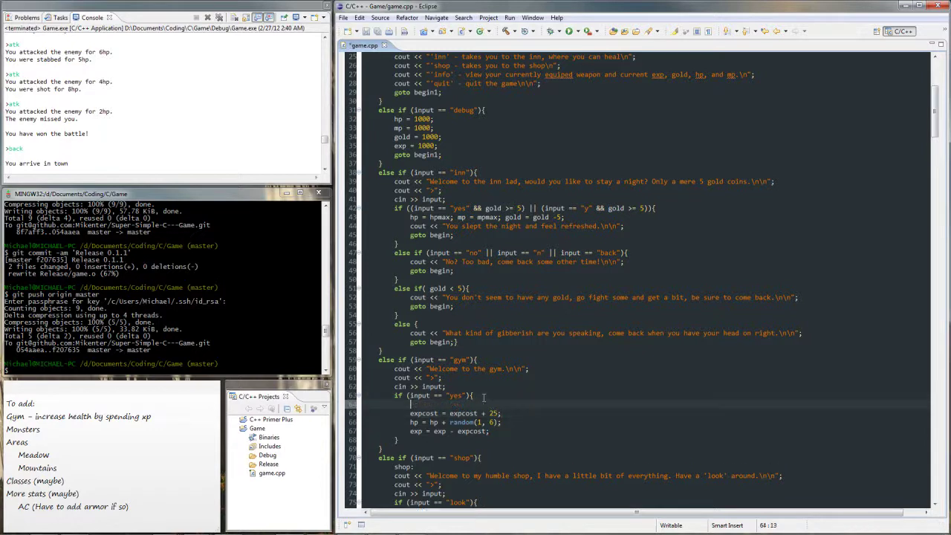
pyautogui.write('if (exp >= expcost')
pyautogui.click(499, 433)
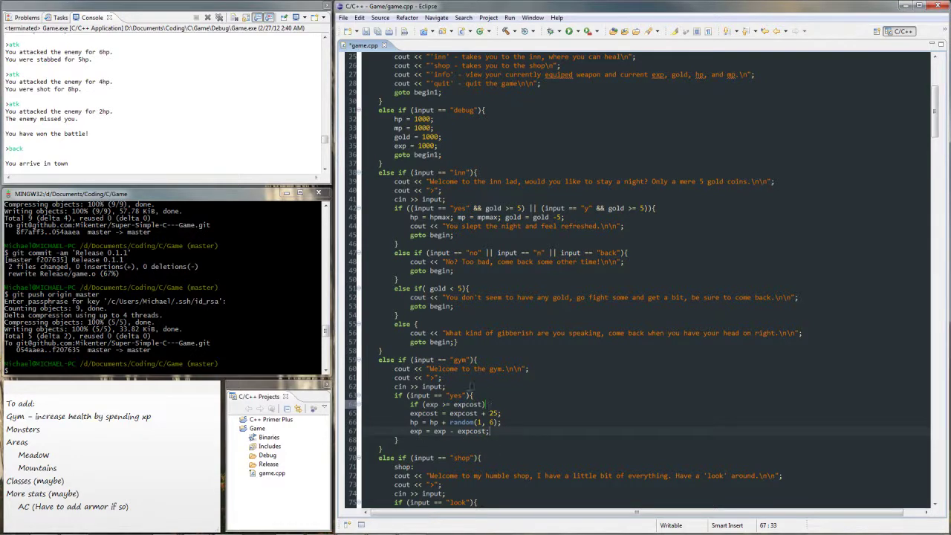
pyautogui.click(487, 404)
pyautogui.write('{')
pyautogui.press('Return')
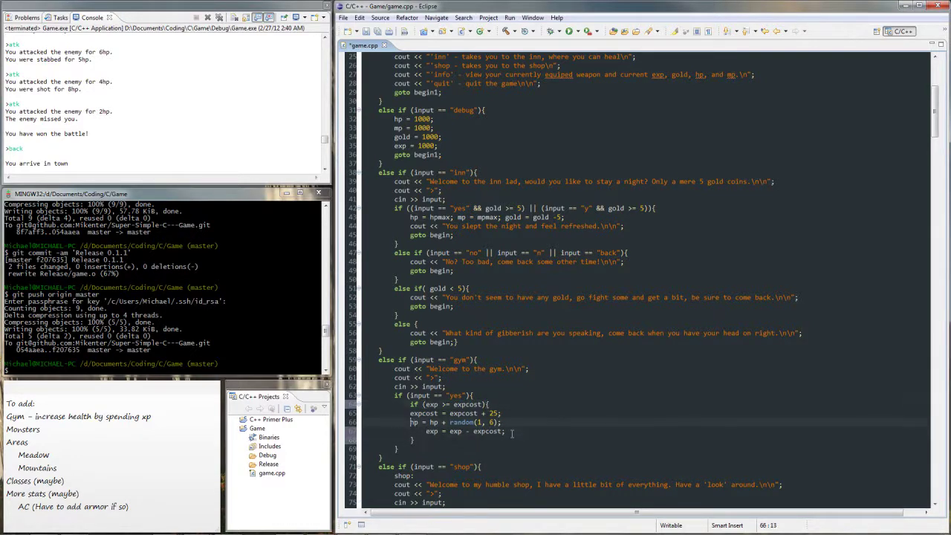
pyautogui.press('Tab')
pyautogui.press('Up')
pyautogui.press('Tab')
pyautogui.click(434, 441)
pyautogui.press('Return')
pyautogui.write('els')
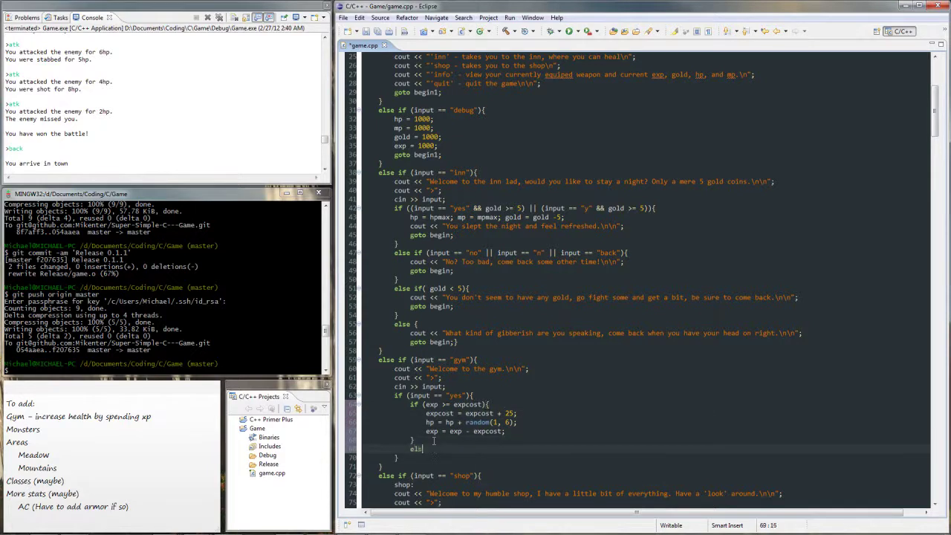
pyautogui.write('e if')
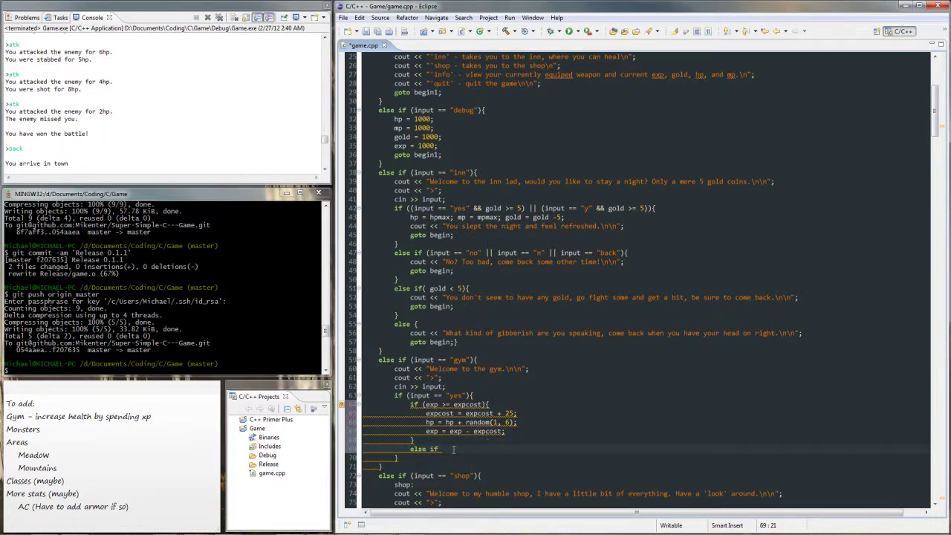
# Add an else branch that prints a not-enough-exp message
pyautogui.press('BackSpace')
pyautogui.press('BackSpace')
pyautogui.press('BackSpace')
pyautogui.scroll(-10, 505, 453)
pyautogui.scroll(-5, 505, 454)
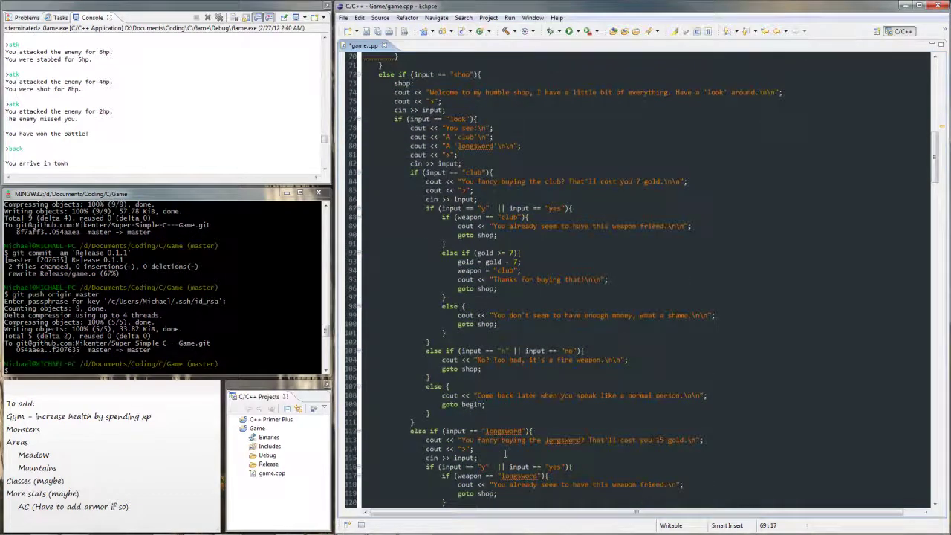
pyautogui.scroll(5, 505, 454)
pyautogui.scroll(1, 505, 453)
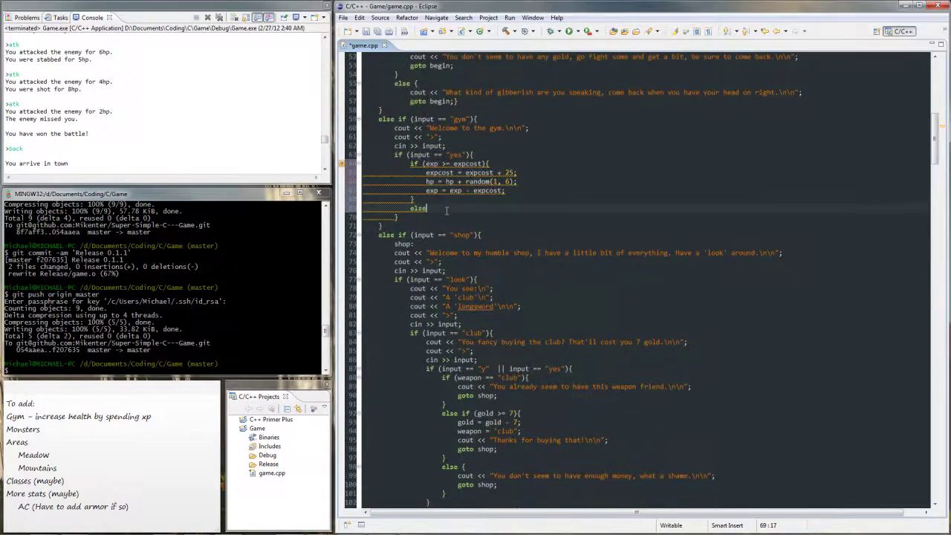
pyautogui.write('{')
pyautogui.press('Return')
pyautogui.write('cout ')
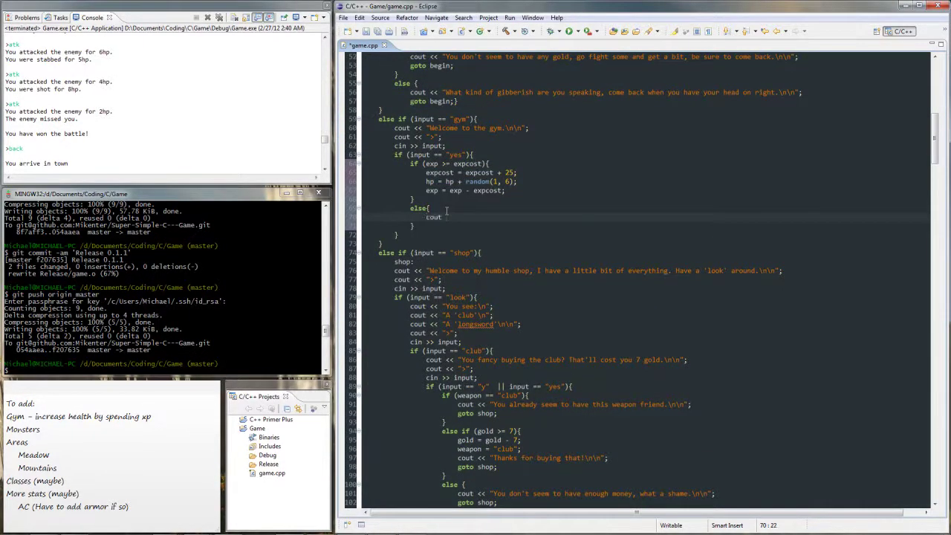
pyautogui.write('<< "You don\'t have enough go')
pyautogui.press('BackSpace')
pyautogui.press('BackSpace')
pyautogui.write('exp to ')
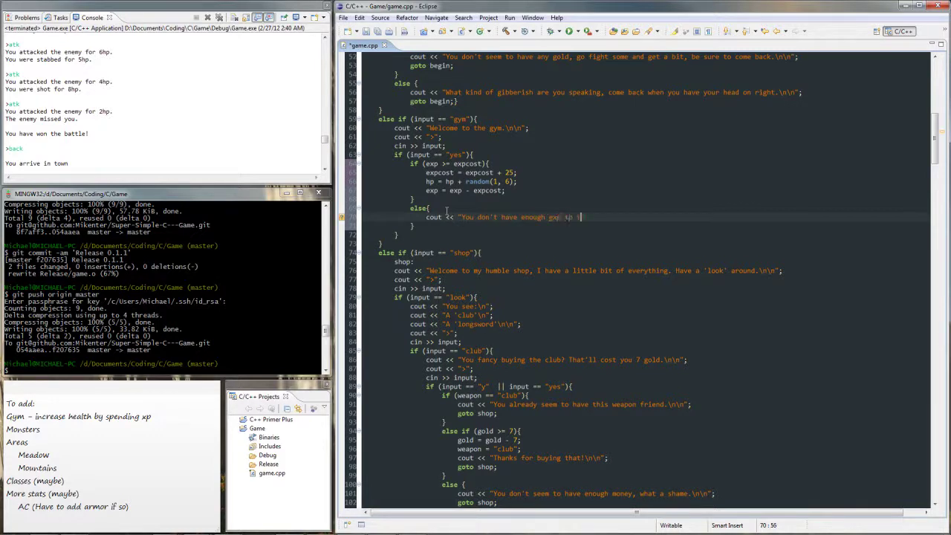
pyautogui.write('train that stat')
pyautogui.press('BackSpace')
pyautogui.write('. ')
pyautogui.write('";')
# Add a gym: label under the gym header, fix the message's newline escape, and save
pyautogui.click(497, 119)
pyautogui.press('Return')
pyautogui.write('gym:')
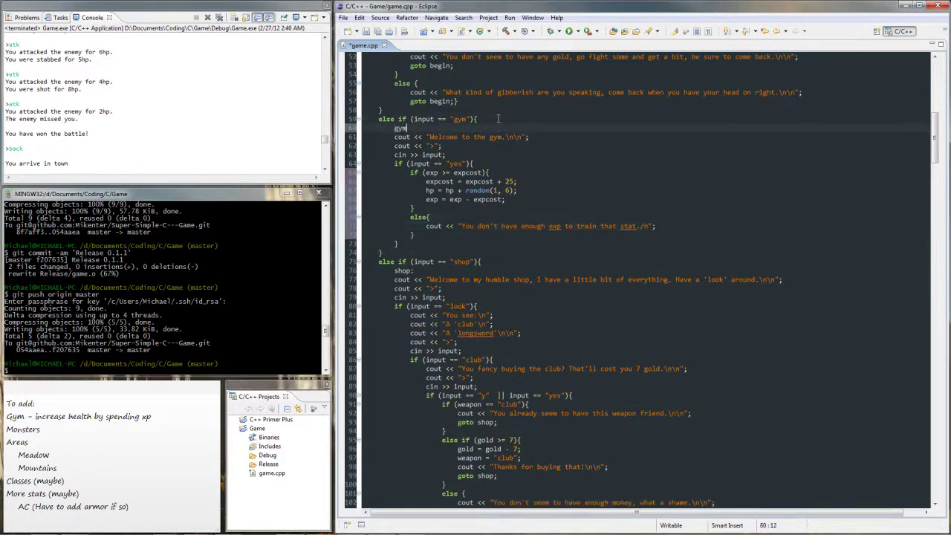
pyautogui.click(649, 226)
pyautogui.press('BackSpace')
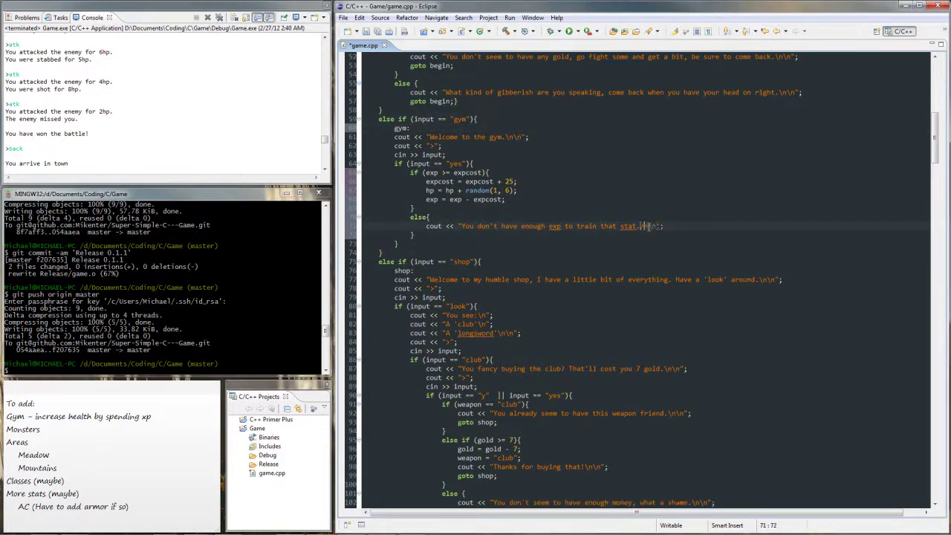
pyautogui.write('\\n\\n')
pyautogui.click(674, 226)
pyautogui.press('Return')
pyautogui.write('goto gym;')
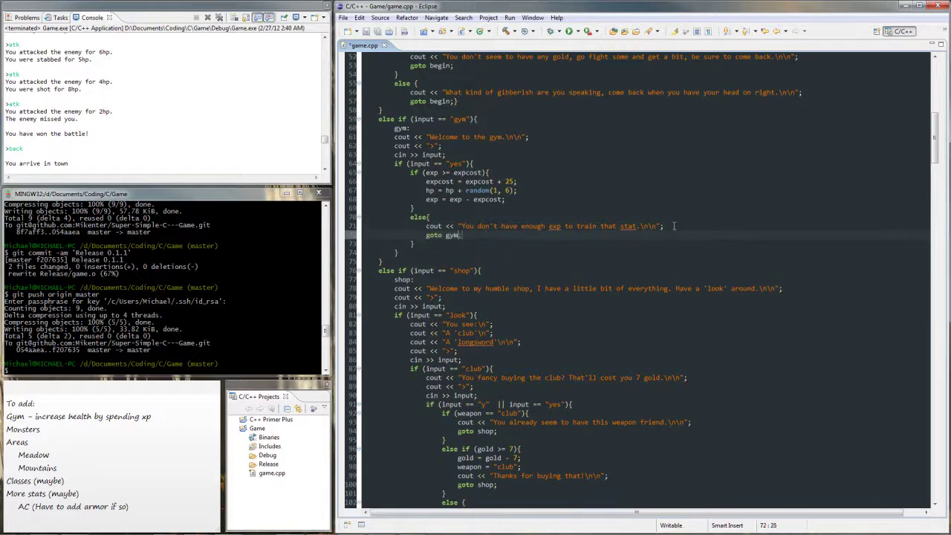
pyautogui.hotkey('ctrl', 's')
pyautogui.scroll(-5, 490, 218)
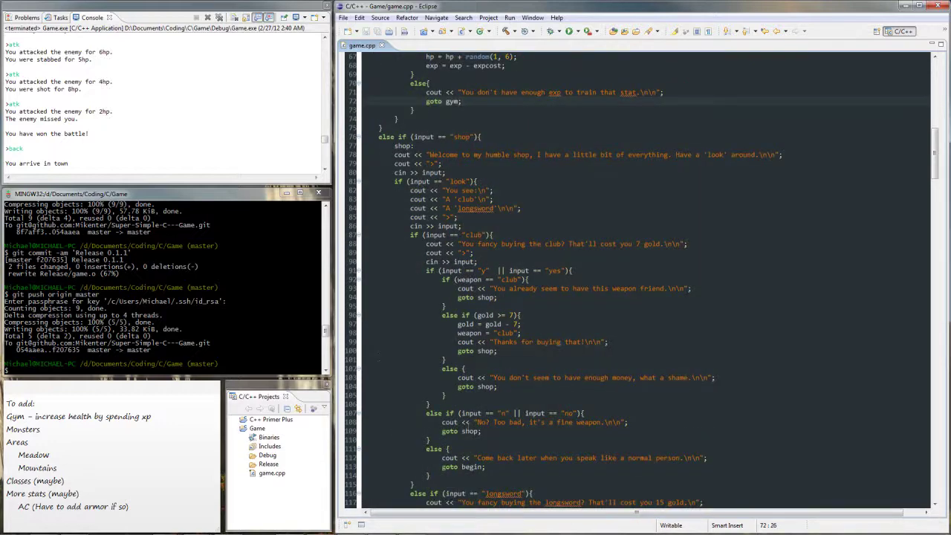
pyautogui.scroll(5, 466, 184)
pyautogui.scroll(1, 466, 184)
# Add a goto gym line after the exp deduction
pyautogui.click(466, 173)
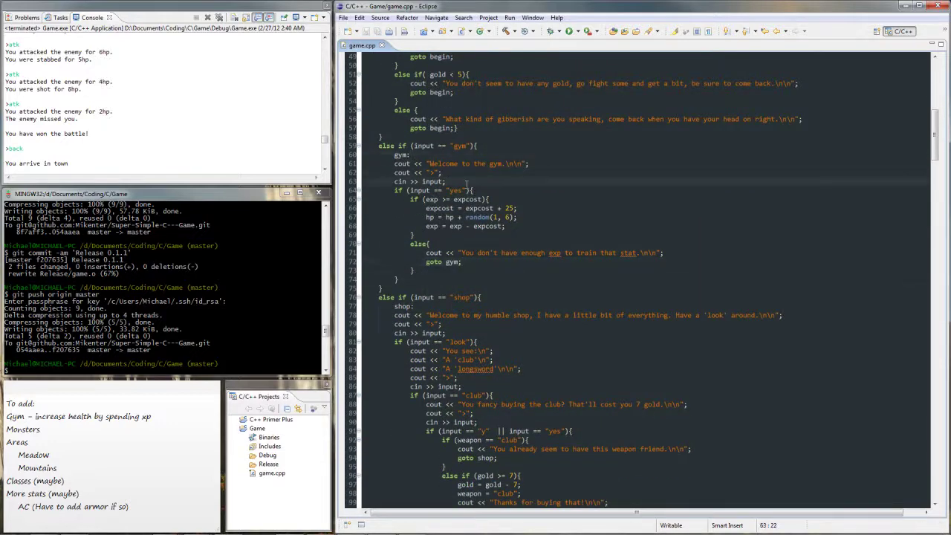
pyautogui.click(509, 226)
pyautogui.press('Return')
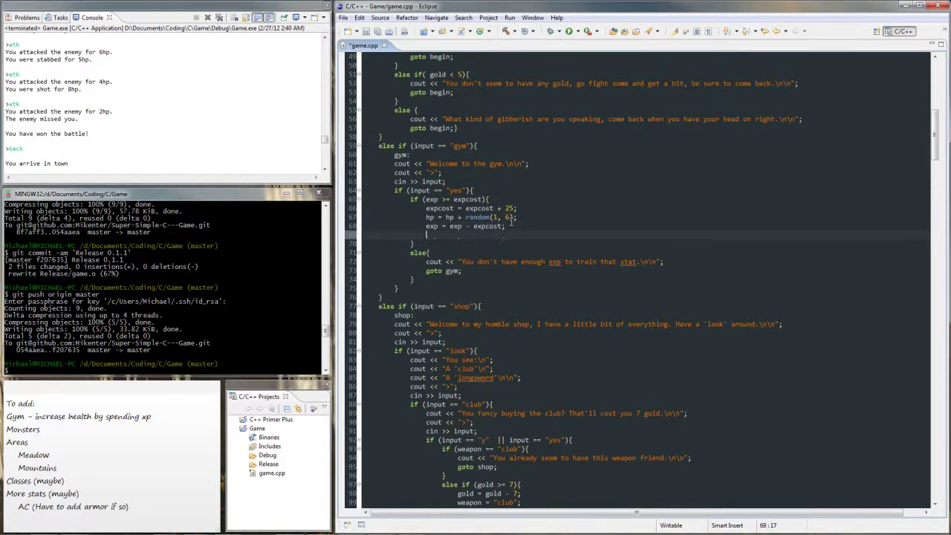
pyautogui.write('goto gym;')
pyautogui.click(513, 31)
# Run the Debug build and enter debug, shop, back, gym, yes, hm and quit in the console
pyautogui.click(569, 31)
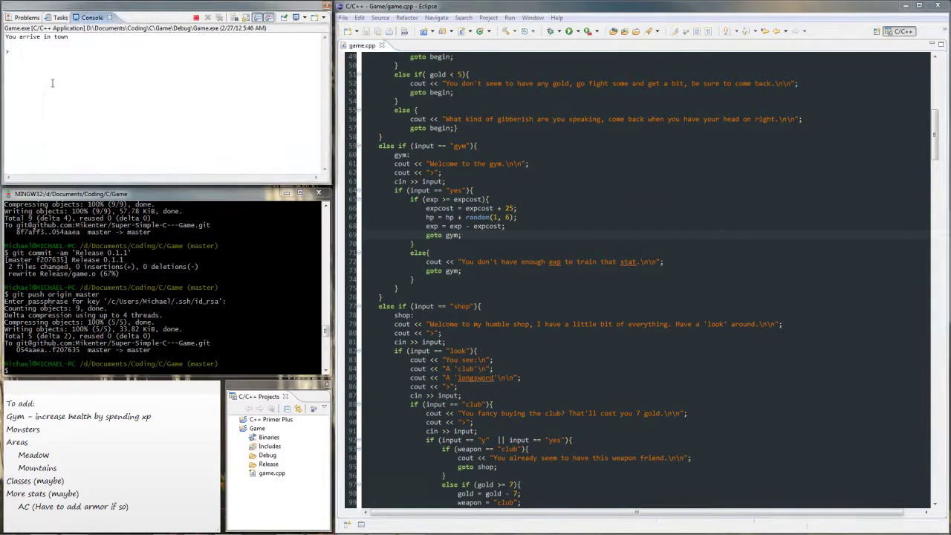
pyautogui.write('debug')
pyautogui.press('Return')
pyautogui.write('shop')
pyautogui.press('Return')
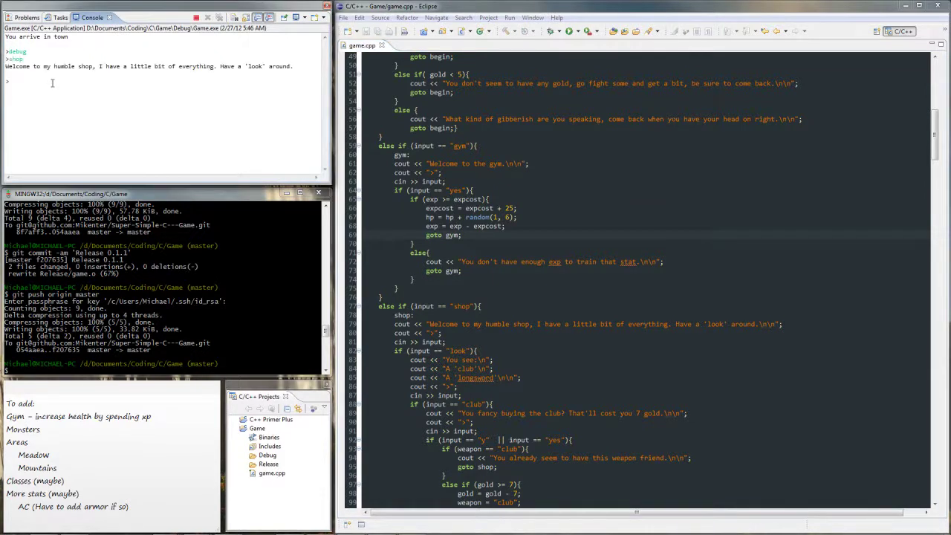
pyautogui.write('back')
pyautogui.press('Return')
pyautogui.write('gym')
pyautogui.press('Return')
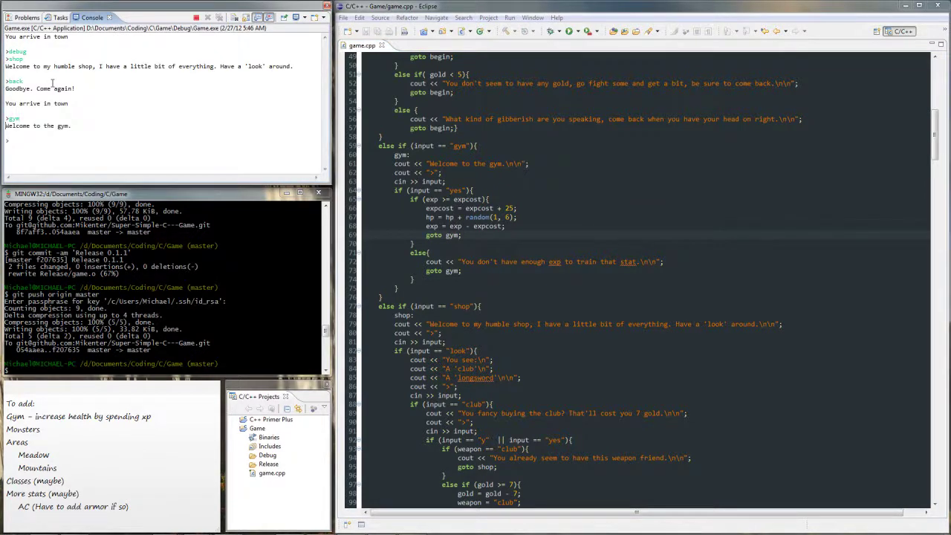
pyautogui.write('yes')
pyautogui.press('Return')
pyautogui.write('... hm...')
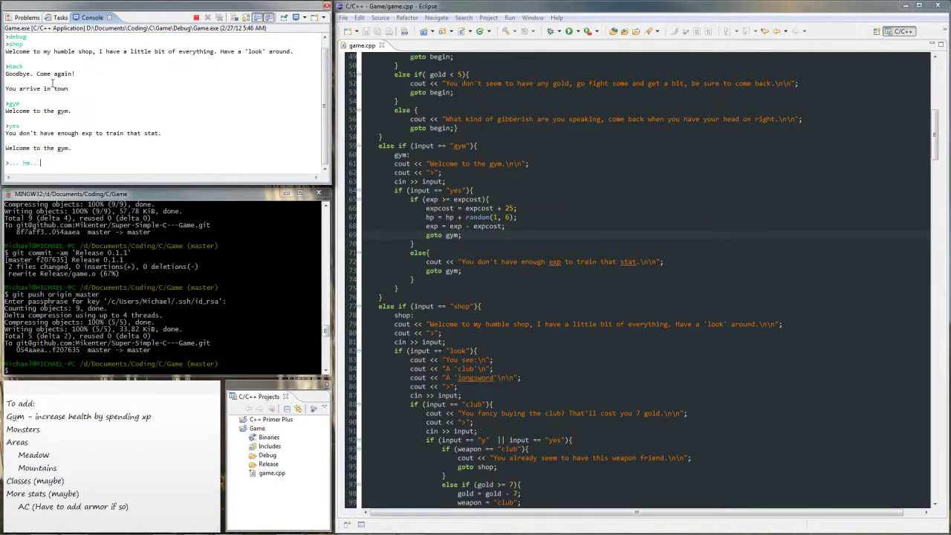
pyautogui.press('Return')
pyautogui.write('quit')
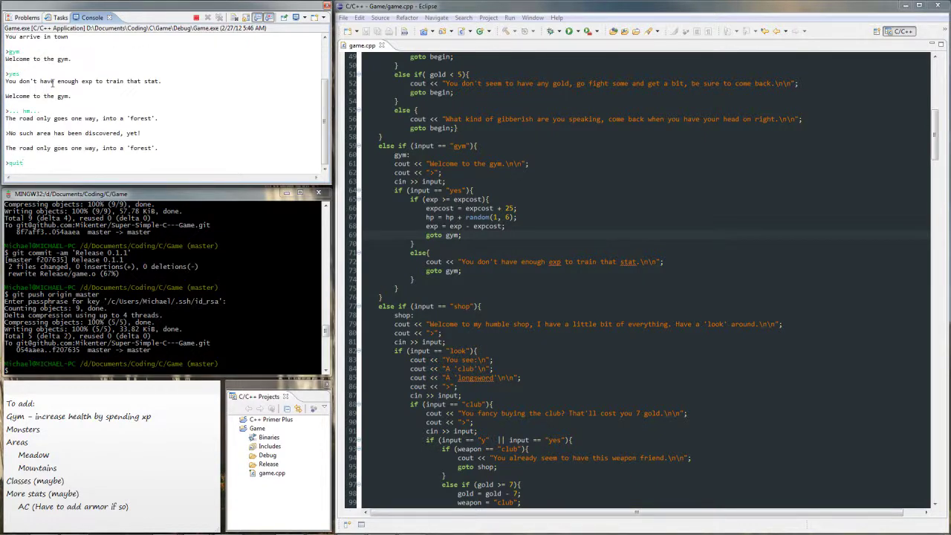
pyautogui.press('Return')
pyautogui.write('quit')
pyautogui.press('Return')
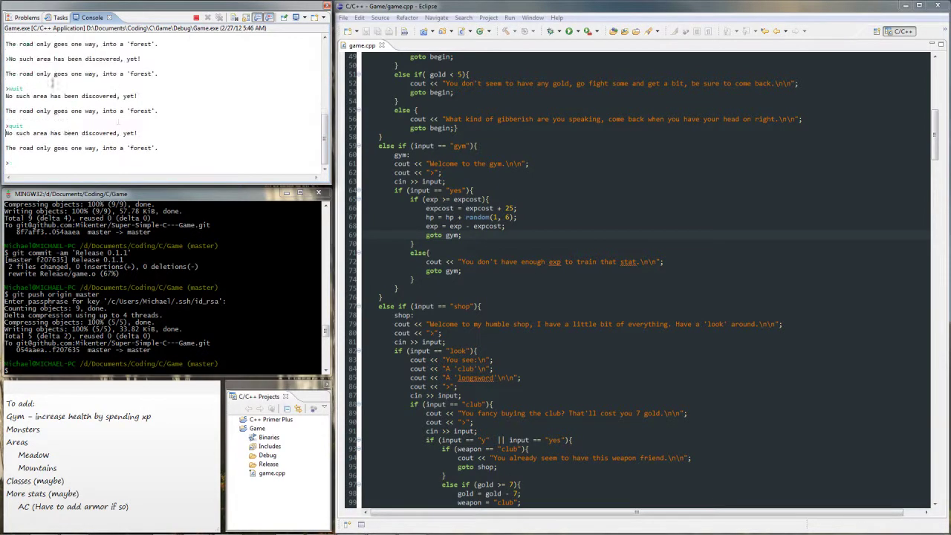
# Stop the game, change expcost = 0 to expcost = 25, and rebuild
pyautogui.click(196, 17)
pyautogui.scroll(-5, 569, 225)
pyautogui.scroll(-10, 569, 225)
pyautogui.scroll(-10, 569, 224)
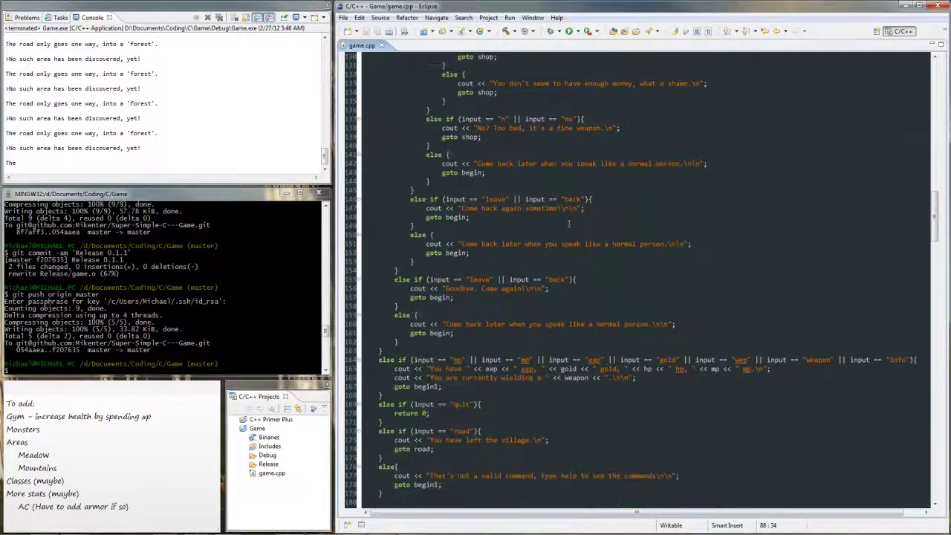
pyautogui.scroll(-4, 444, 339)
pyautogui.scroll(10, 474, 392)
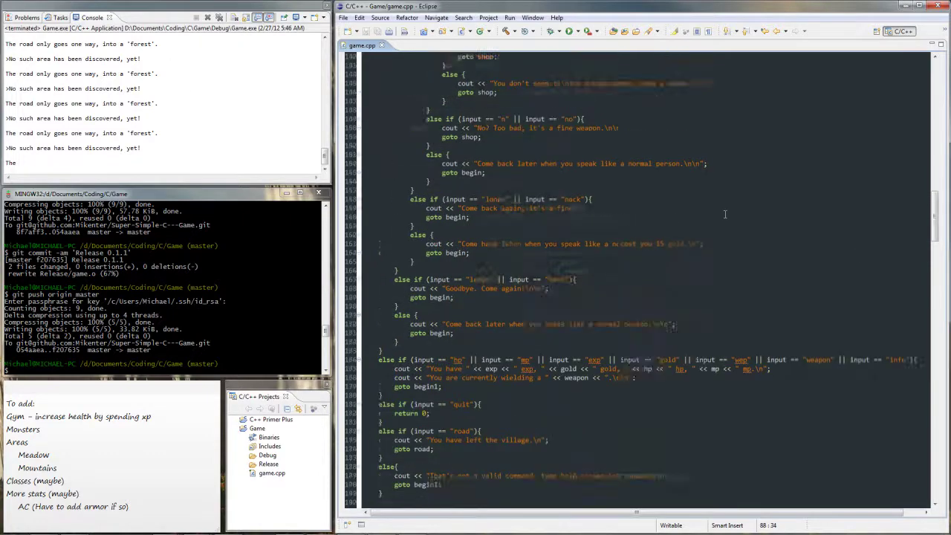
pyautogui.scroll(10, 474, 391)
pyautogui.click(327, 38)
pyautogui.moveTo(326, 38); pyautogui.dragTo(326, 39)
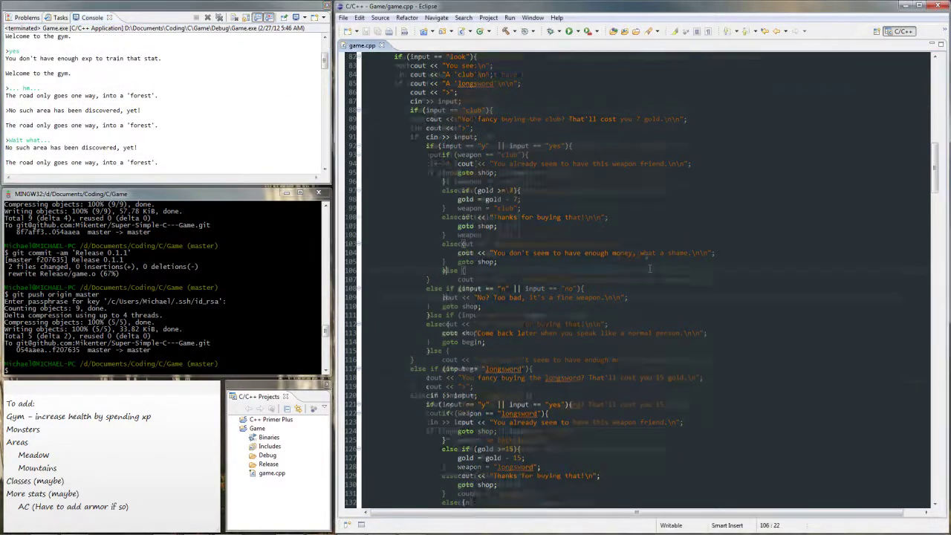
pyautogui.scroll(4, 444, 284)
pyautogui.scroll(6, 444, 284)
pyautogui.scroll(1, 444, 284)
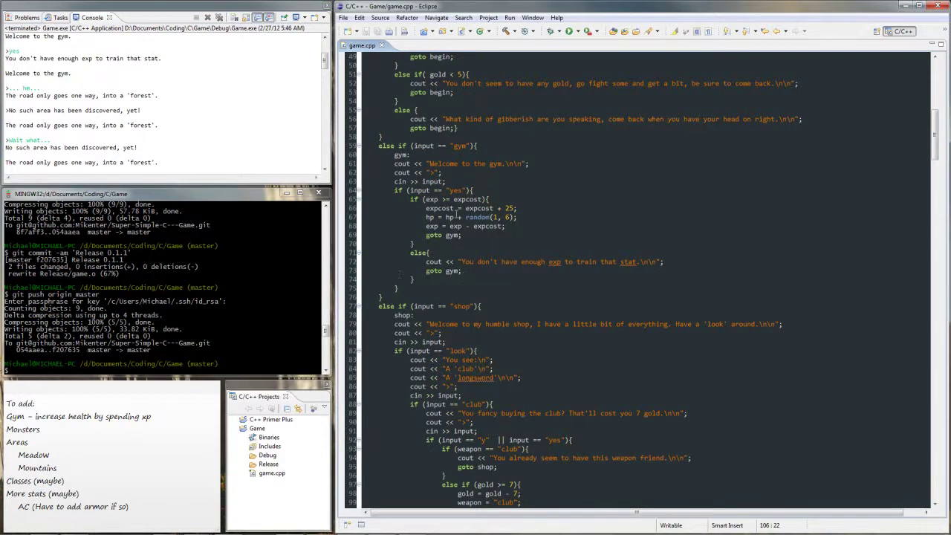
pyautogui.scroll(13, 458, 217)
pyautogui.scroll(3, 458, 217)
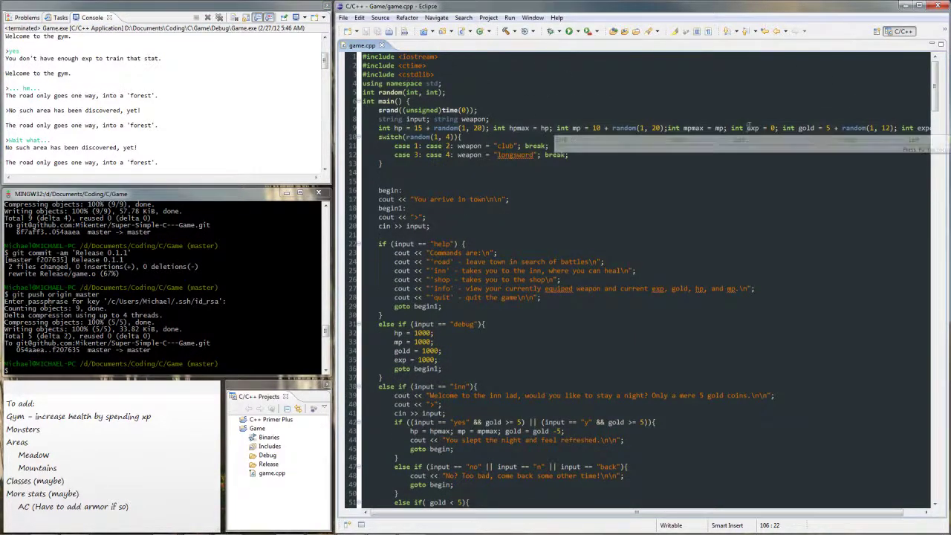
pyautogui.click(925, 127)
pyautogui.press('End')
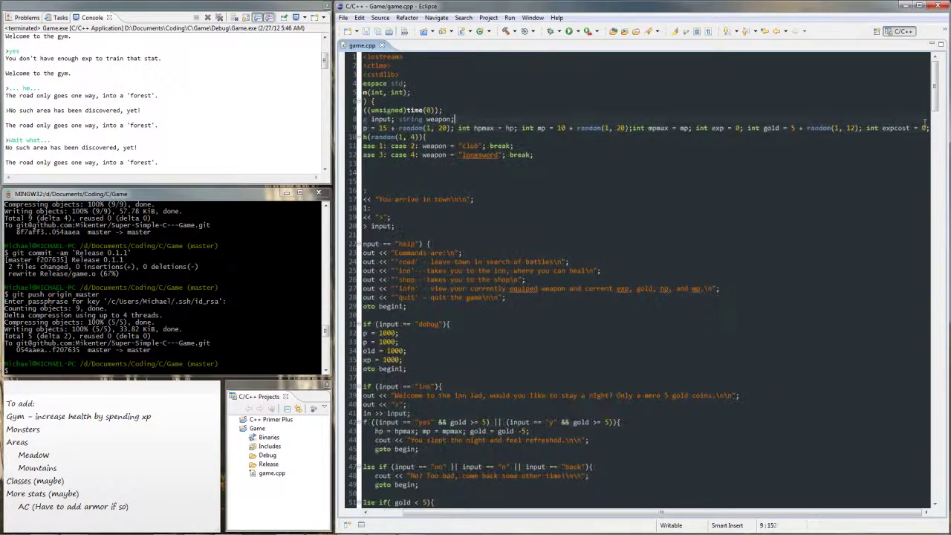
pyautogui.press('BackSpace')
pyautogui.write('25')
pyautogui.click(506, 31)
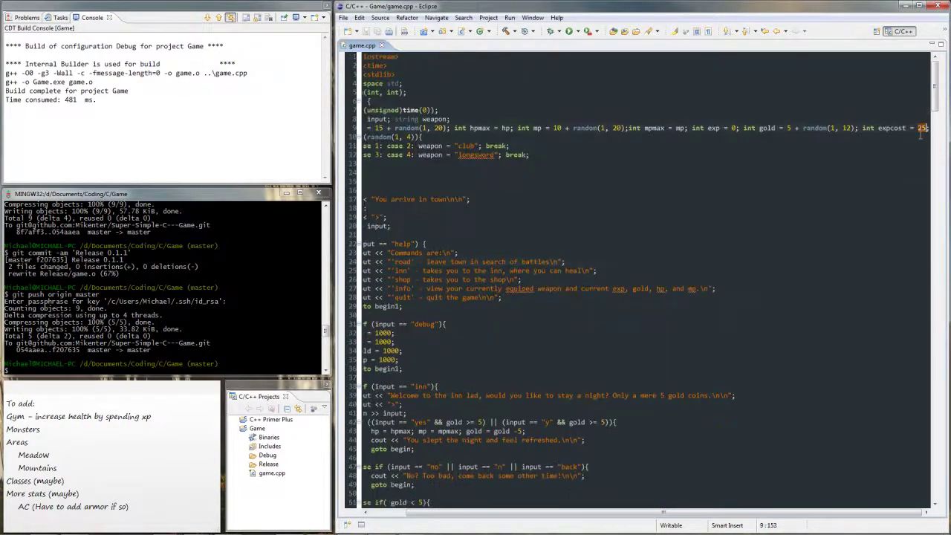
# Run the game, try the gym, forest, info, run and joke commands, then quit
pyautogui.click(523, 226)
pyautogui.scroll(-5, 523, 149)
pyautogui.click(568, 31)
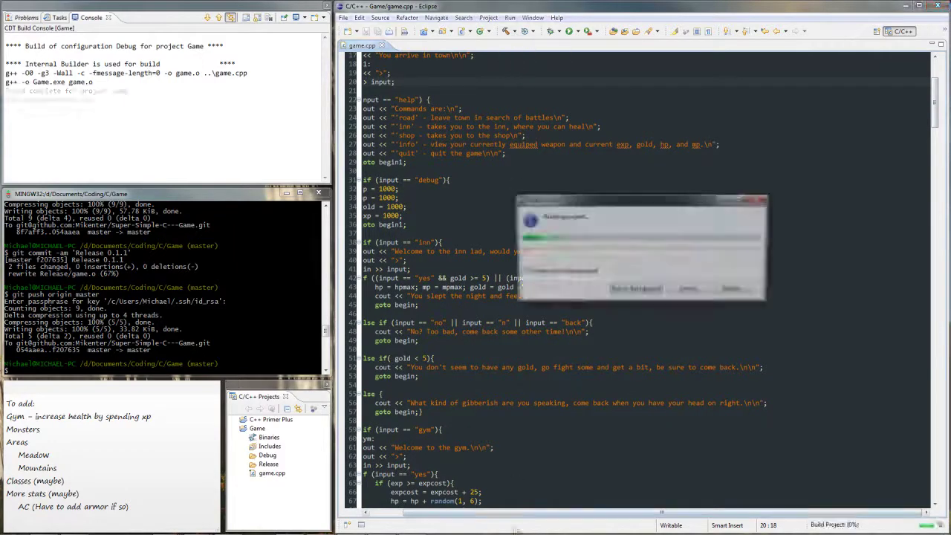
pyautogui.write('gym')
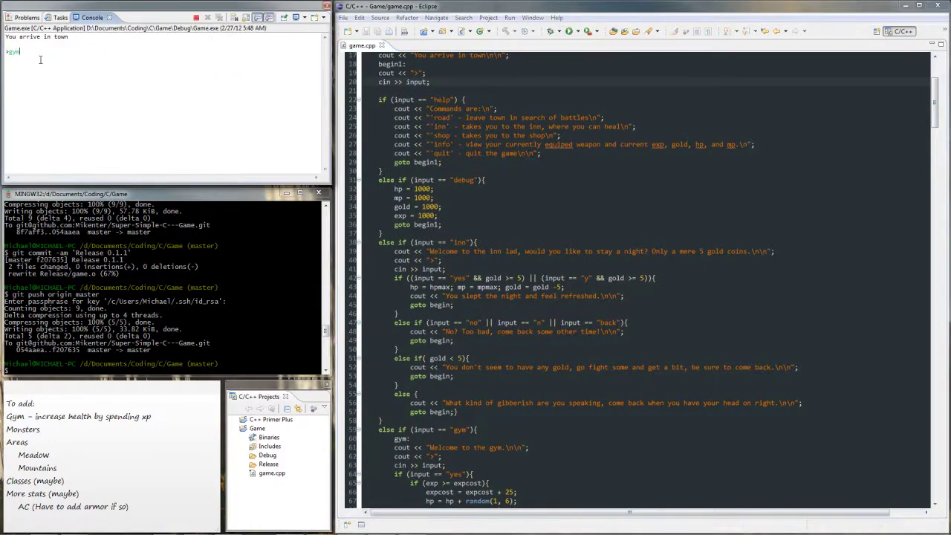
pyautogui.press('Return')
pyautogui.press('Return')
pyautogui.press('Return')
pyautogui.write('forest')
pyautogui.press('Return')
pyautogui.write('info')
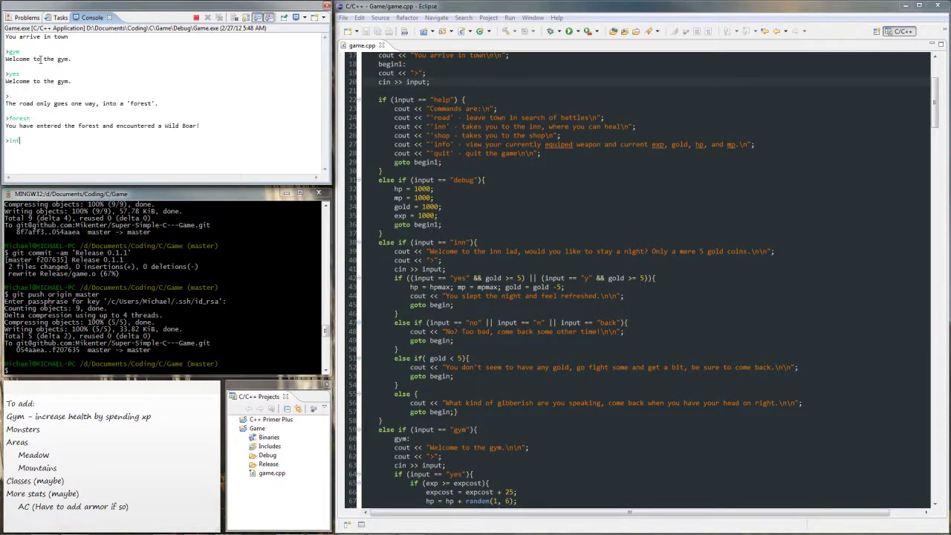
pyautogui.press('Return')
pyautogui.write('run')
pyautogui.press('Return')
pyautogui.write('run')
pyautogui.press('Return')
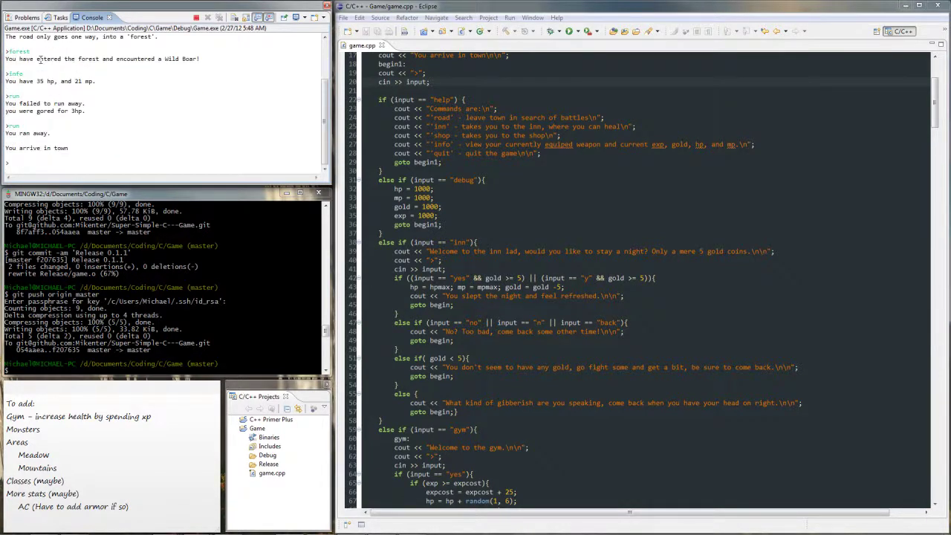
pyautogui.write('info')
pyautogui.press('Return')
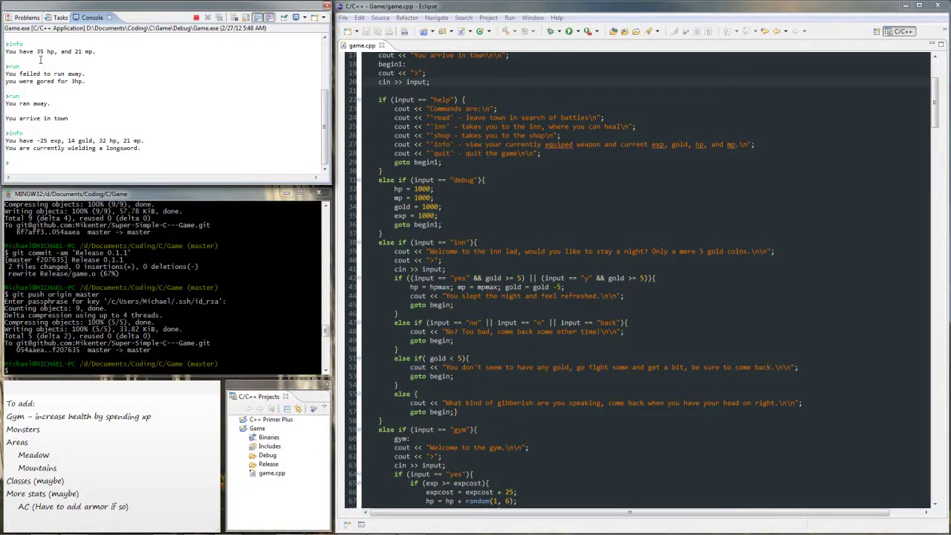
pyautogui.write('shit...')
pyautogui.press('Return')
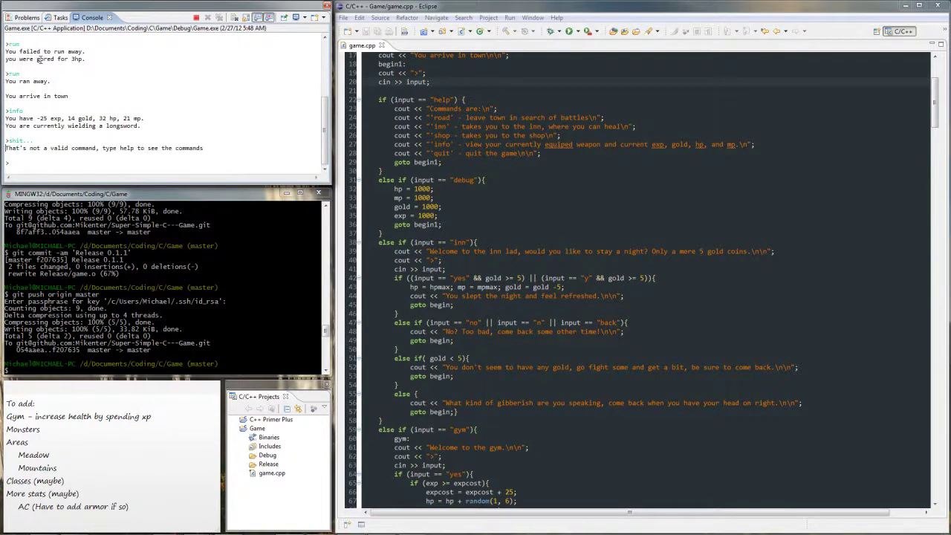
pyautogui.write('quit')
pyautogui.press('Return')
pyautogui.click(529, 447)
pyautogui.scroll(-3, 545, 401)
pyautogui.scroll(-3, 545, 401)
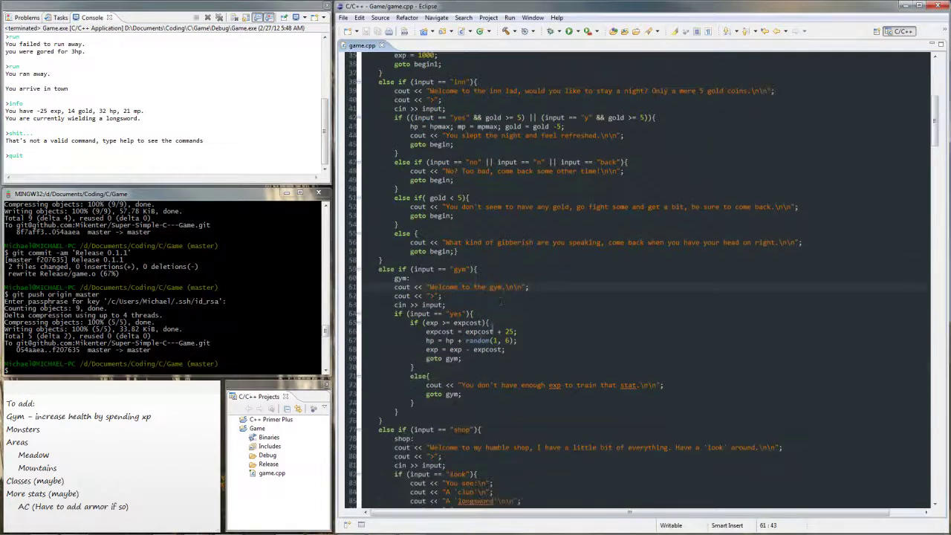
# Move expcost = expcost + 25; below exp = exp - expcost; and check the expcost declaration
pyautogui.moveTo(426, 324); pyautogui.dragTo(518, 324)
pyautogui.hotkey('ctrl', 'x')
pyautogui.hotkey('alt', 'Down')
pyautogui.hotkey('alt', 'Down')
pyautogui.hotkey('ctrl', 'v')
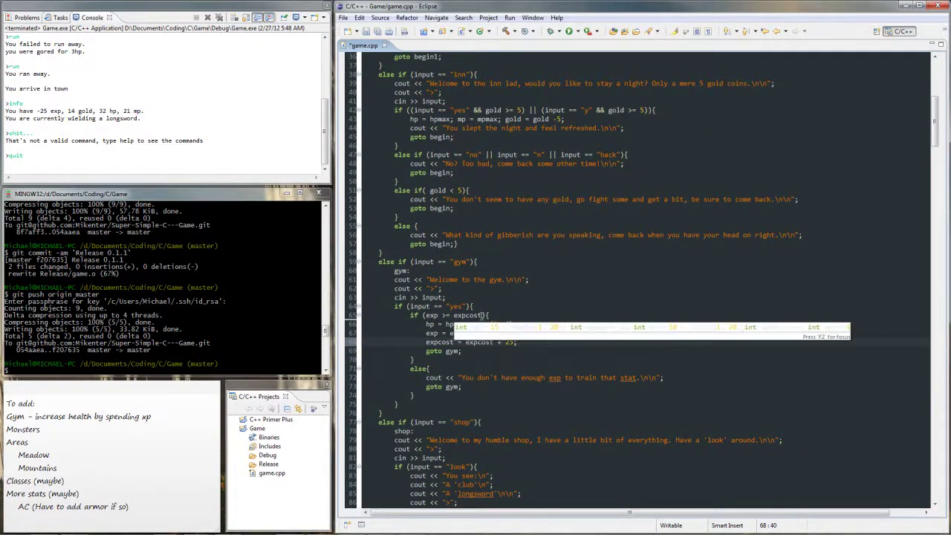
pyautogui.click(935, 82)
pyautogui.click(910, 128)
pyautogui.press('End')
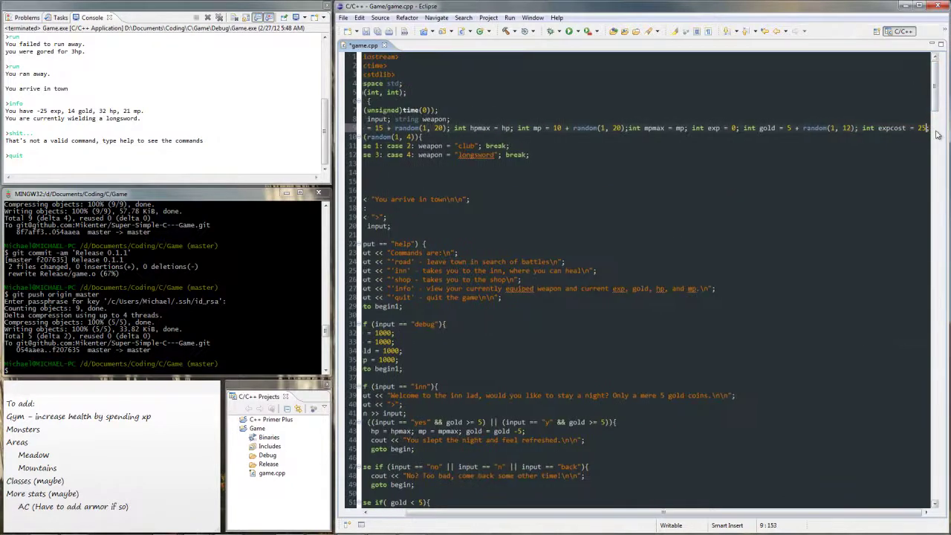
# Launch with Ctrl+F11 and try info, gym, yes, back, forest, debug and run without exp
pyautogui.hotkey('ctrl', 'F11')
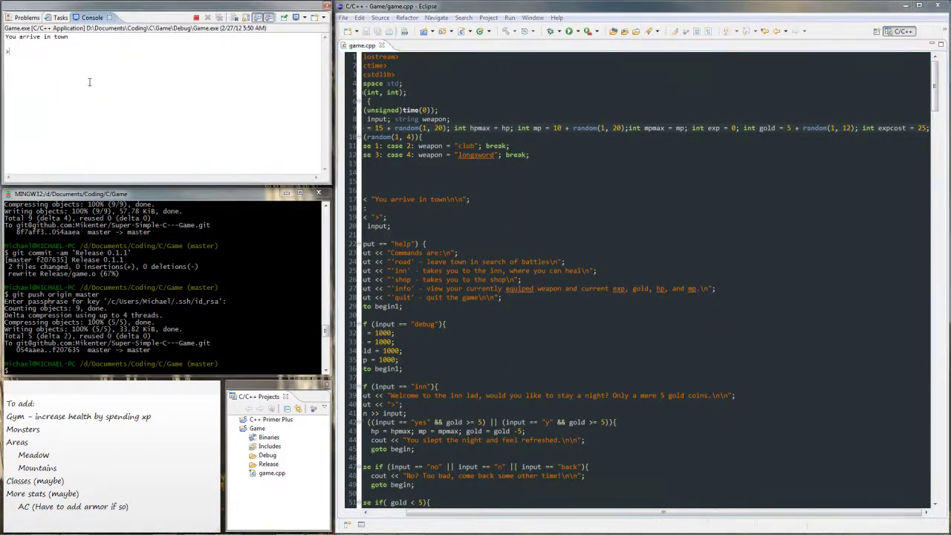
pyautogui.write('info')
pyautogui.press('Return')
pyautogui.write('gym')
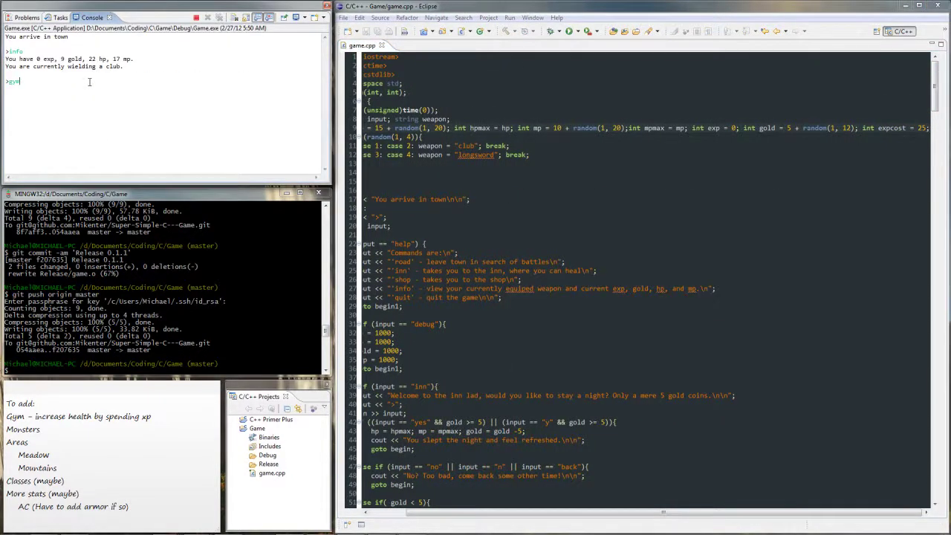
pyautogui.press('Return')
pyautogui.write('yes')
pyautogui.press('Return')
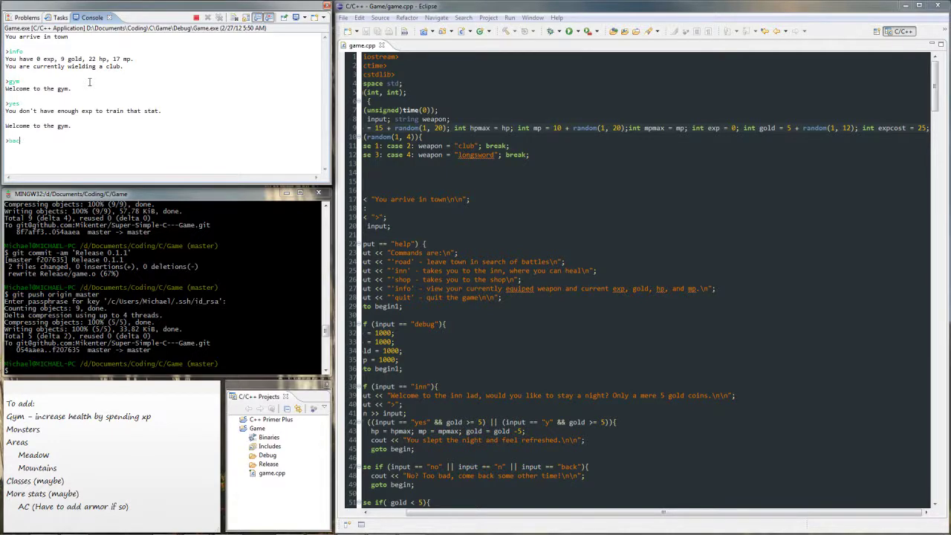
pyautogui.write('k')
pyautogui.press('Return')
pyautogui.write('forest')
pyautogui.press('Return')
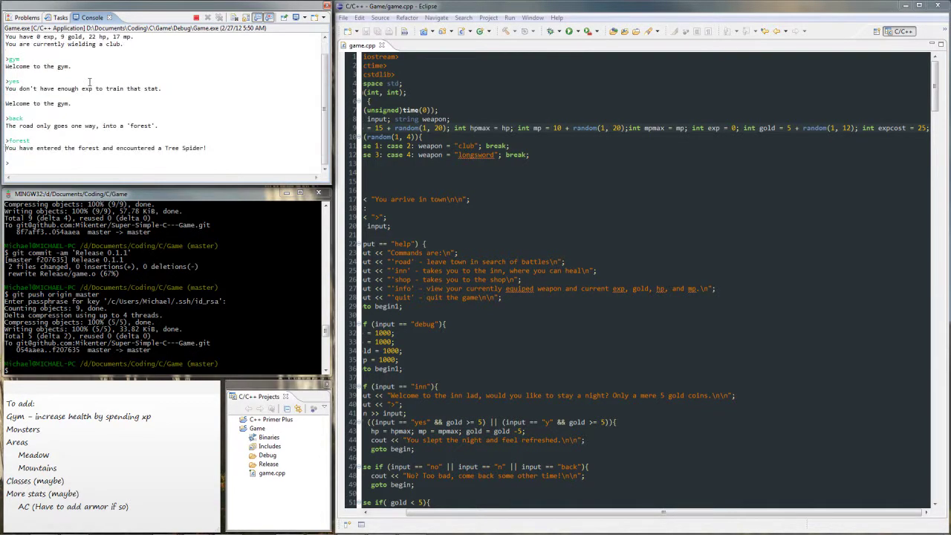
pyautogui.write('debug')
pyautogui.press('Return')
pyautogui.write('run')
pyautogui.press('Return')
pyautogui.write('run')
pyautogui.press('Return')
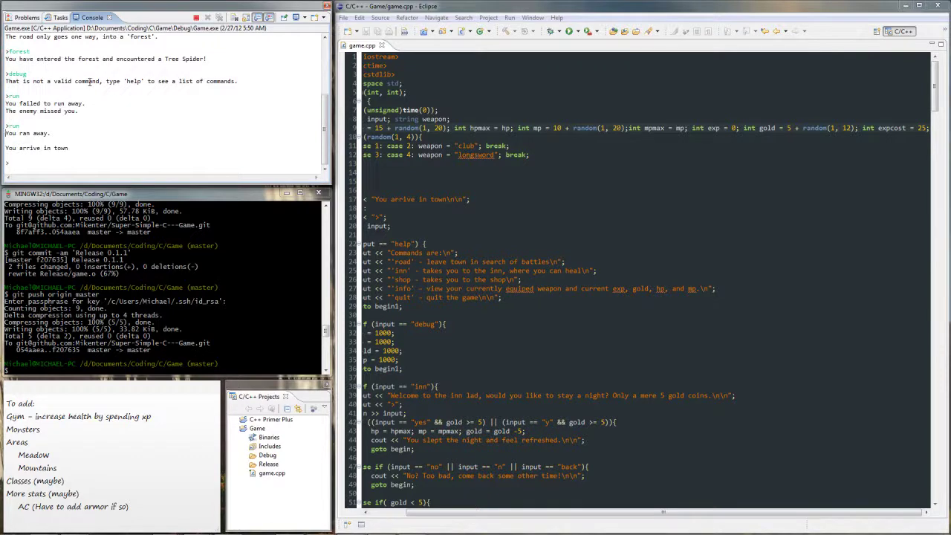
pyautogui.write('debug')
# Boost stats with debug, train hp, confirm 975 exp and 1002 hp, then quit
pyautogui.press('Return')
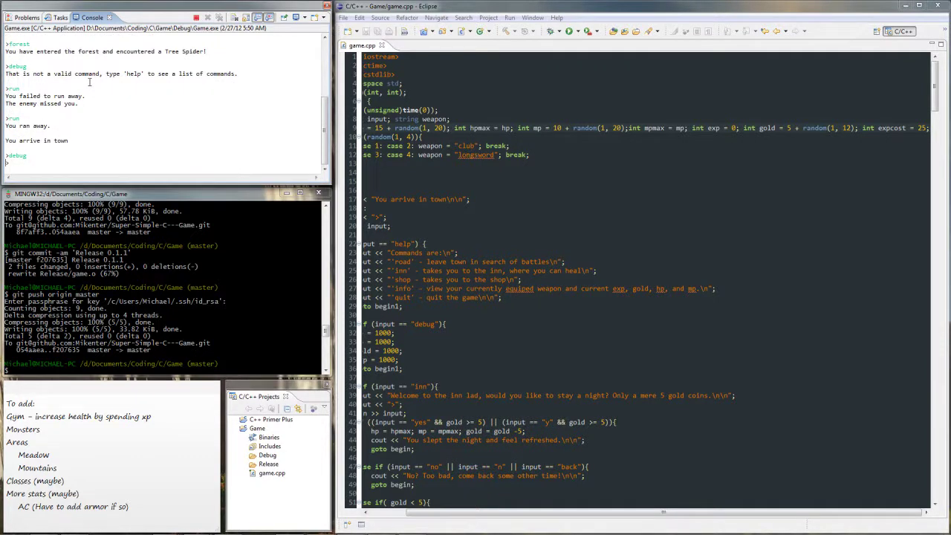
pyautogui.write('gym')
pyautogui.press('Return')
pyautogui.write('yes')
pyautogui.press('Return')
pyautogui.write('back')
pyautogui.press('Return')
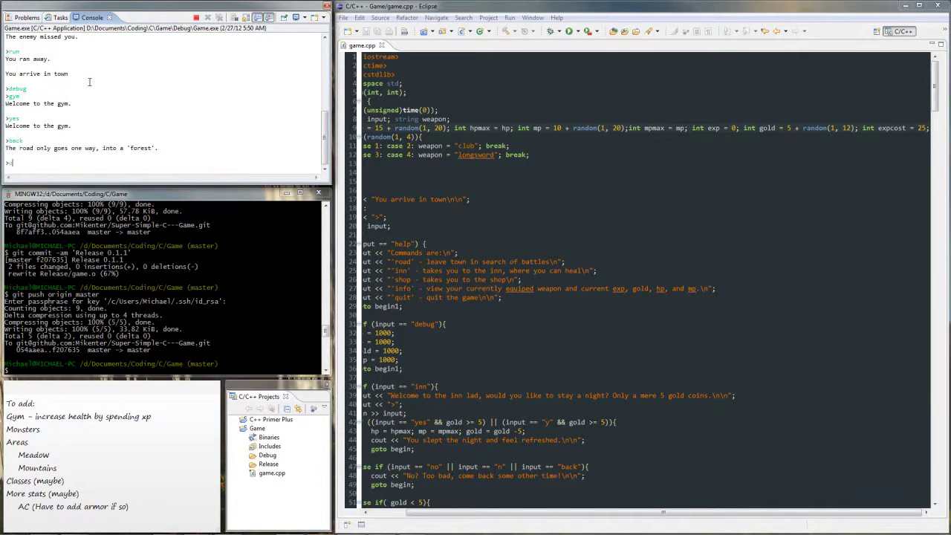
pyautogui.write('forest')
pyautogui.press('Return')
pyautogui.write('run')
pyautogui.press('Return')
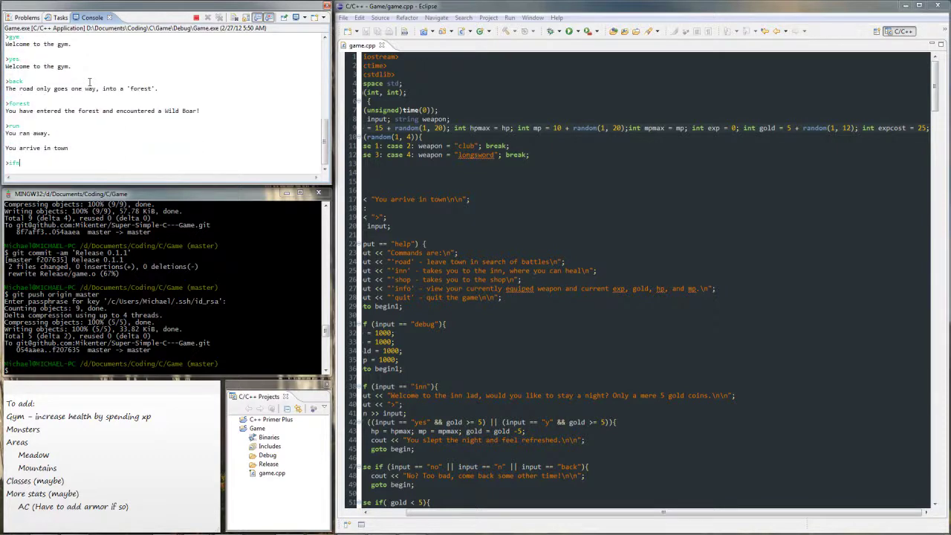
pyautogui.write('o')
pyautogui.press('Return')
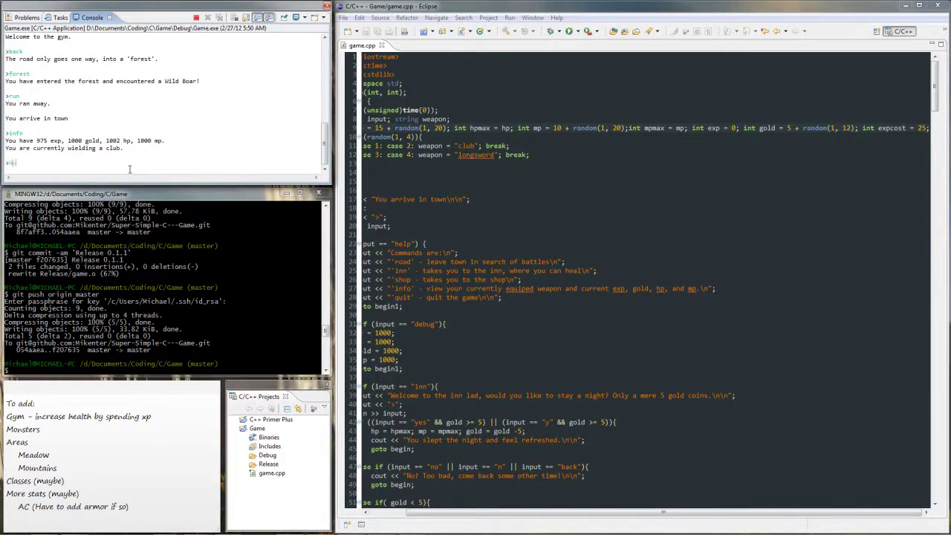
pyautogui.write('aha I no')
pyautogui.press('BackSpace')
pyautogui.press('BackSpace')
pyautogui.press('BackSpace')
pyautogui.write('quit')
pyautogui.press('Return')
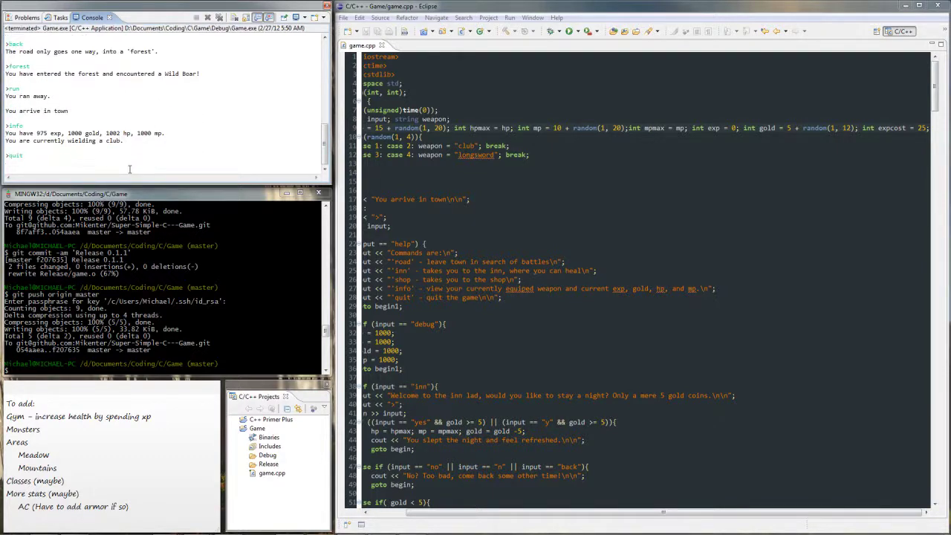
pyautogui.scroll(-6, 505, 416)
pyautogui.scroll(-4, 458, 315)
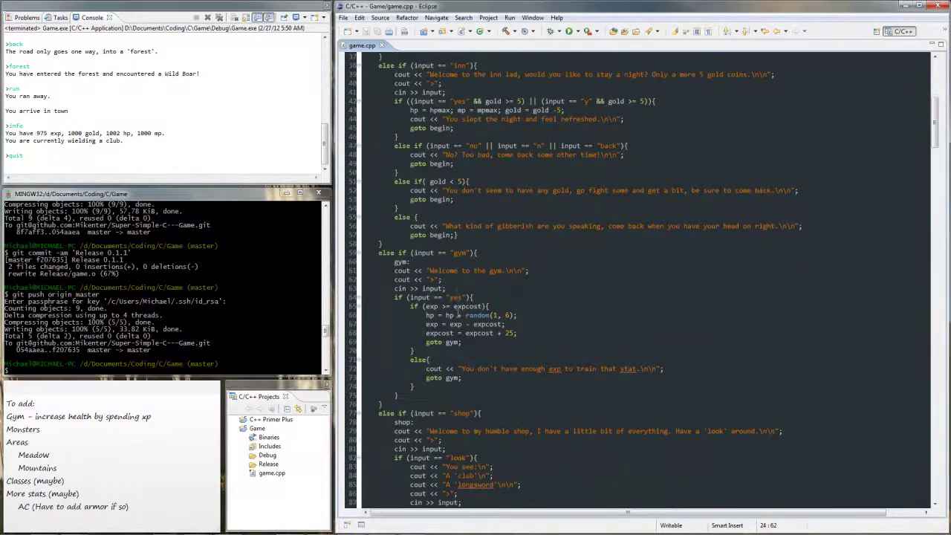
# Make the gym message ask what to train and change the 'yes' option to 'hp'
pyautogui.click(508, 271)
pyautogui.write('What would')
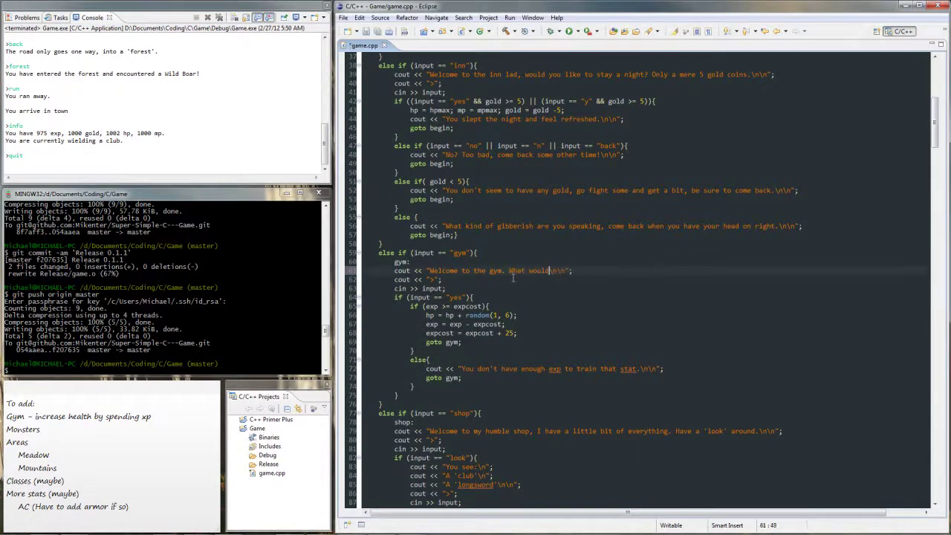
pyautogui.write(' you like to train?')
pyautogui.doubleClick(453, 297)
pyautogui.write('hp')
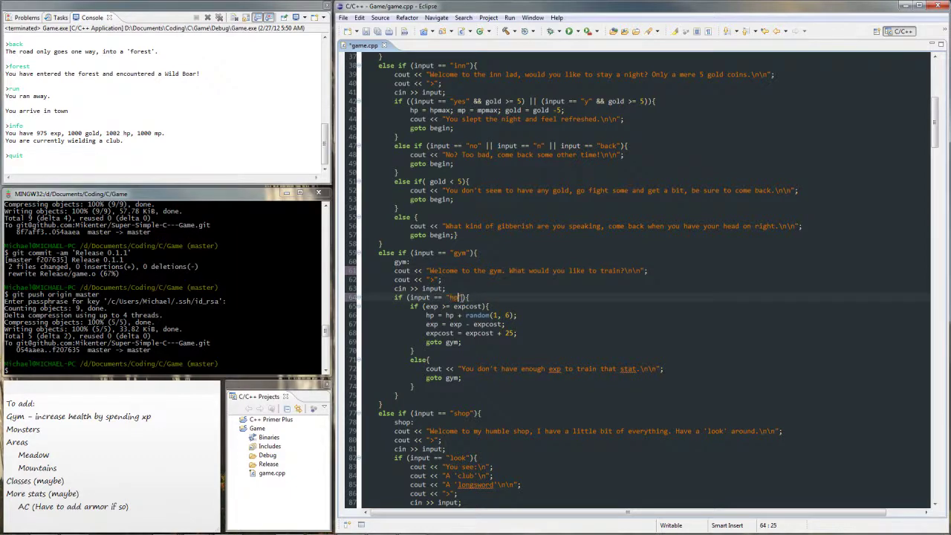
pyautogui.click(472, 377)
pyautogui.scroll(-1, 468, 364)
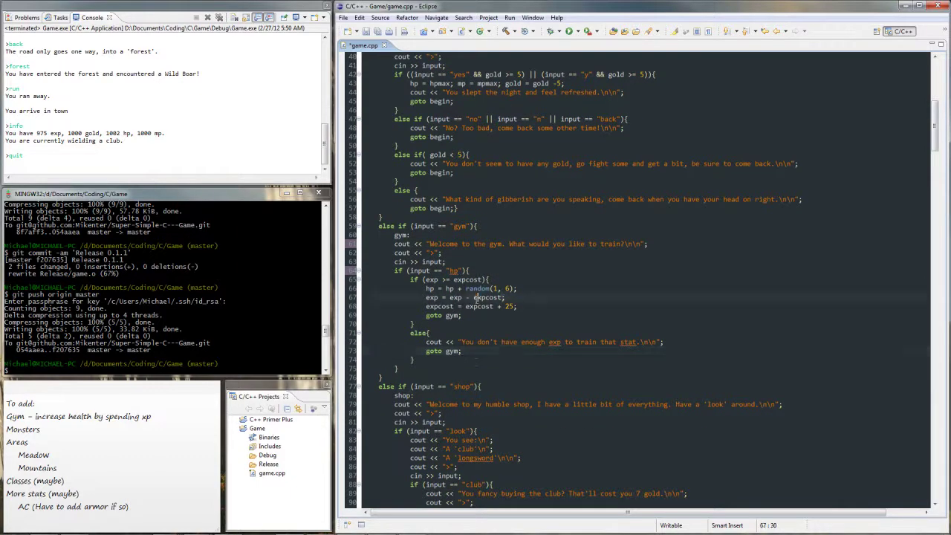
pyautogui.scroll(15, 474, 297)
# Rename the expcost declaration to hpexpcost, add an mpexpcost declaration, and save
pyautogui.click(379, 137)
pyautogui.press('Tab')
pyautogui.click(410, 137)
pyautogui.write('hp')
pyautogui.moveTo(394, 137); pyautogui.dragTo(471, 137)
pyautogui.hotkey('ctrl', 'c')
pyautogui.click(490, 136)
pyautogui.press('space')
pyautogui.hotkey('ctrl', 'v')
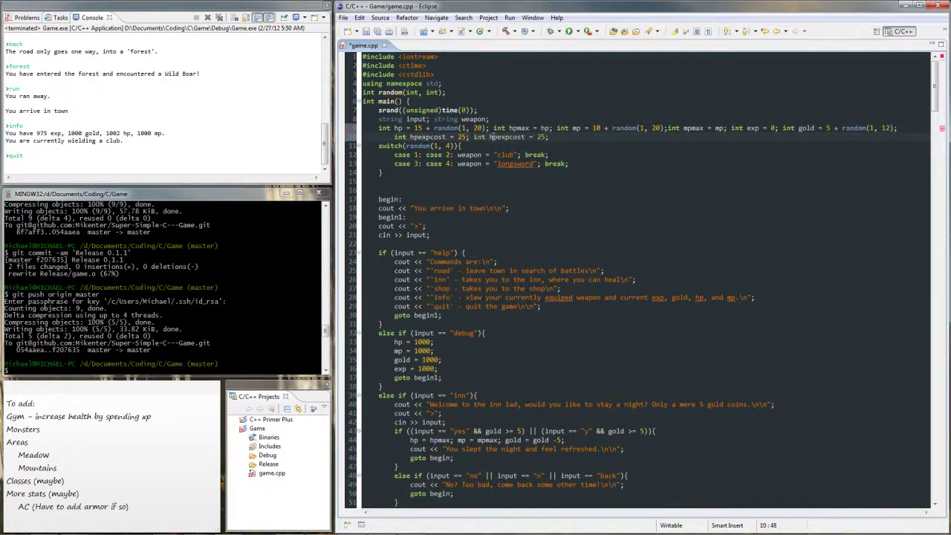
pyautogui.write('m')
pyautogui.hotkey('ctrl', 's')
pyautogui.scroll(-2, 605, 153)
# Change the unresolved expcost references to hpexpcost and start the mp branch
pyautogui.click(27, 18)
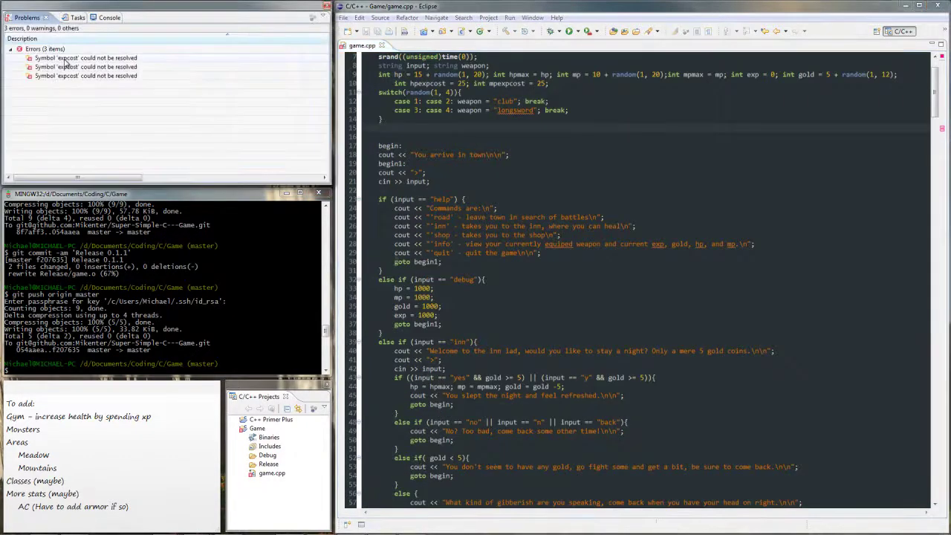
pyautogui.doubleClick(74, 58)
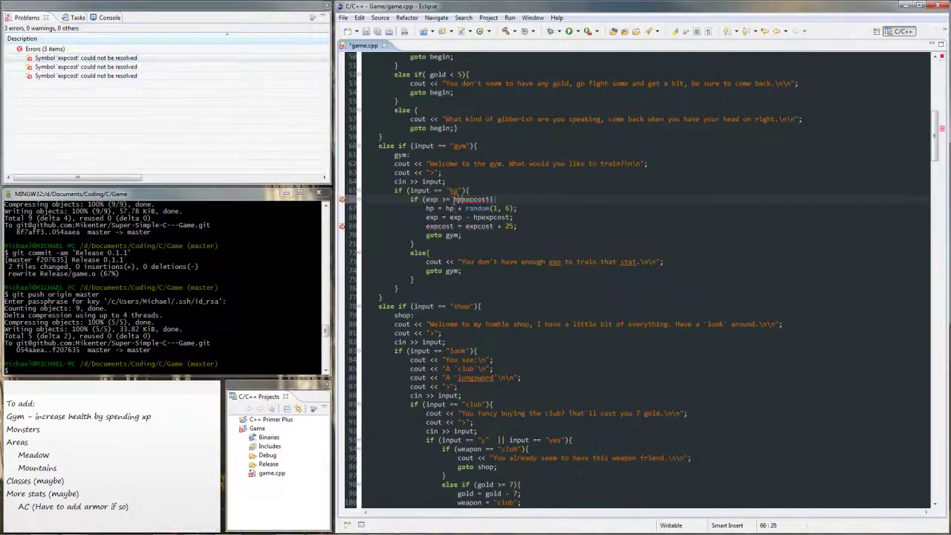
pyautogui.click(474, 226)
pyautogui.write('hp')
pyautogui.click(426, 226)
pyautogui.write('hp')
pyautogui.click(416, 289)
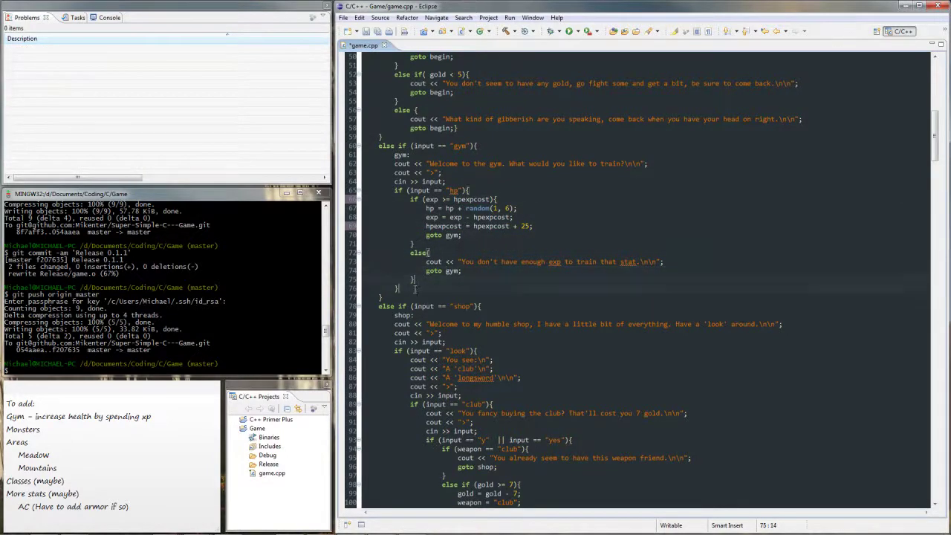
pyautogui.press('Return')
pyautogui.write('else if (input == "mp"')
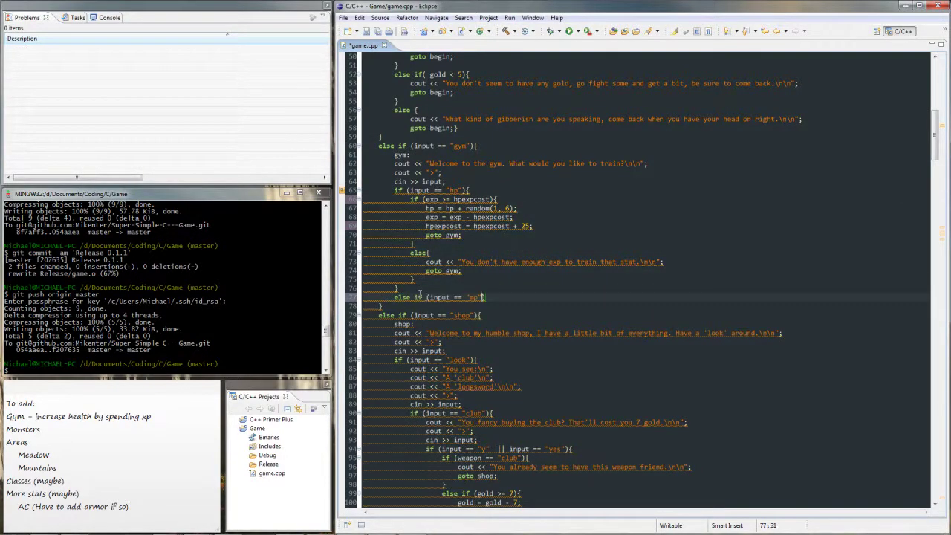
pyautogui.write('){')
# Copy the hp training lines into the mp branch's body
pyautogui.press('Return')
pyautogui.hotkey('shift', 'Up')
pyautogui.hotkey('shift', 'Up')
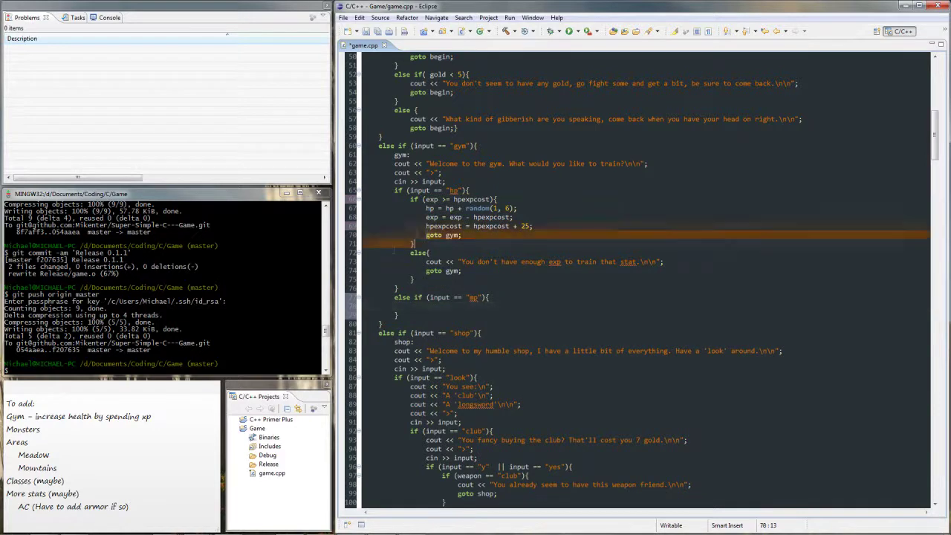
pyautogui.hotkey('shift', 'Up')
pyautogui.hotkey('shift', 'Up')
pyautogui.hotkey('shift', 'Up')
pyautogui.hotkey('ctrl', 'c')
pyautogui.click(409, 307)
pyautogui.hotkey('ctrl', 'v')
pyautogui.moveTo(454, 306); pyautogui.dragTo(478, 324)
pyautogui.write('m')
pyautogui.moveTo(473, 333); pyautogui.dragTo(478, 333)
pyautogui.write('m')
# Change the pasted lines to train mp with mpexpcost, and save
pyautogui.click(428, 333)
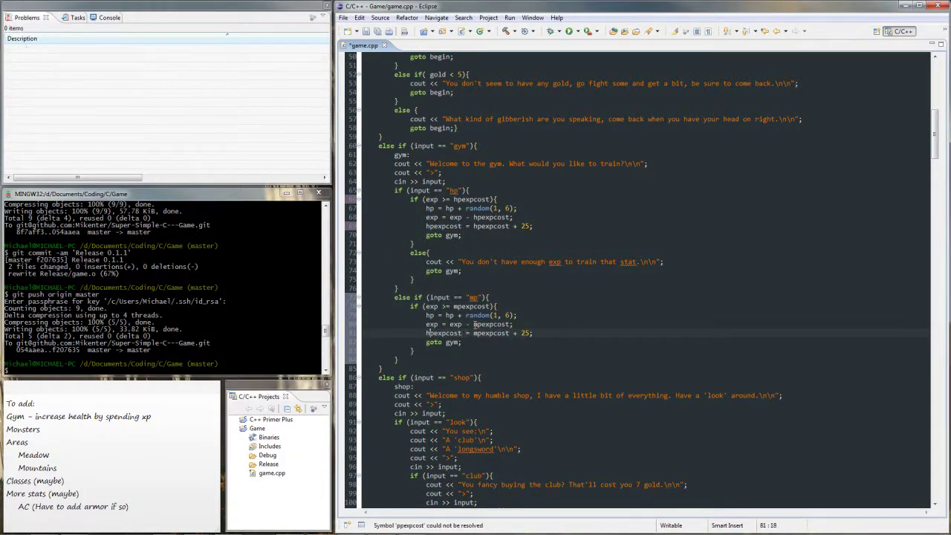
pyautogui.press('BackSpace')
pyautogui.write('m')
pyautogui.moveTo(454, 315); pyautogui.dragTo(446, 315)
pyautogui.click(524, 320)
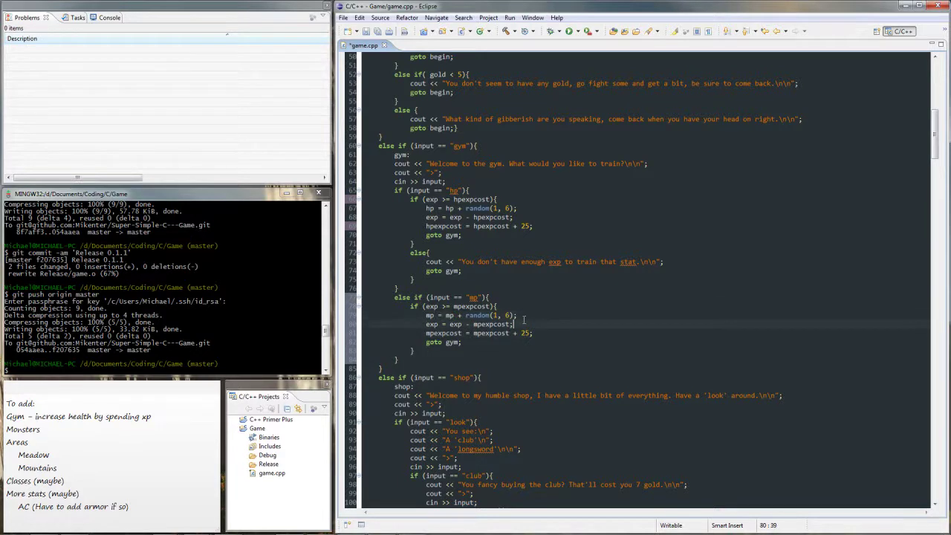
pyautogui.hotkey('ctrl', 's')
# Copy the hp branch's not-enough-exp else block under the mp branch and save
pyautogui.moveTo(361, 252); pyautogui.dragTo(361, 289)
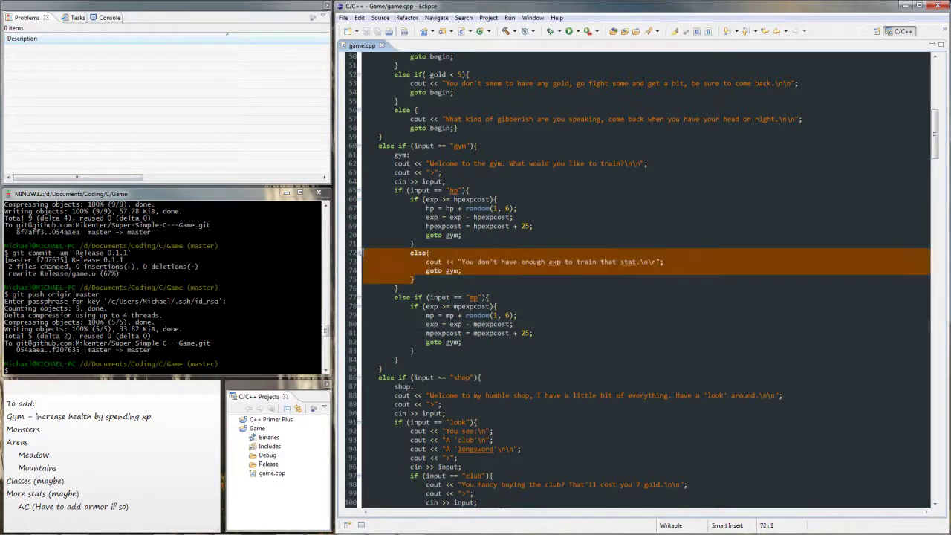
pyautogui.hotkey('ctrl', 'c')
pyautogui.click(416, 351)
pyautogui.hotkey('ctrl', 'v')
pyautogui.hotkey('ctrl', 's')
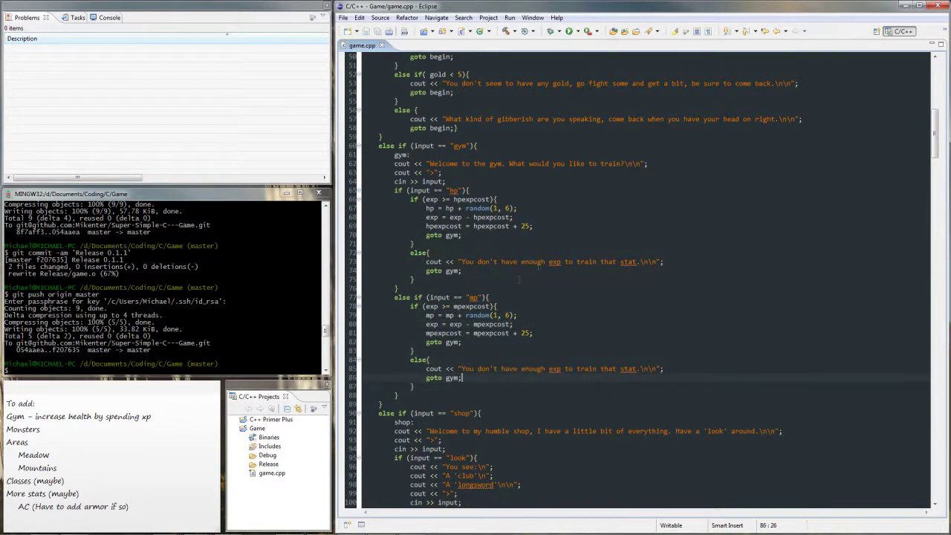
# Add a new line after the mp branch for another else-if
pyautogui.click(426, 387)
pyautogui.press('Return')
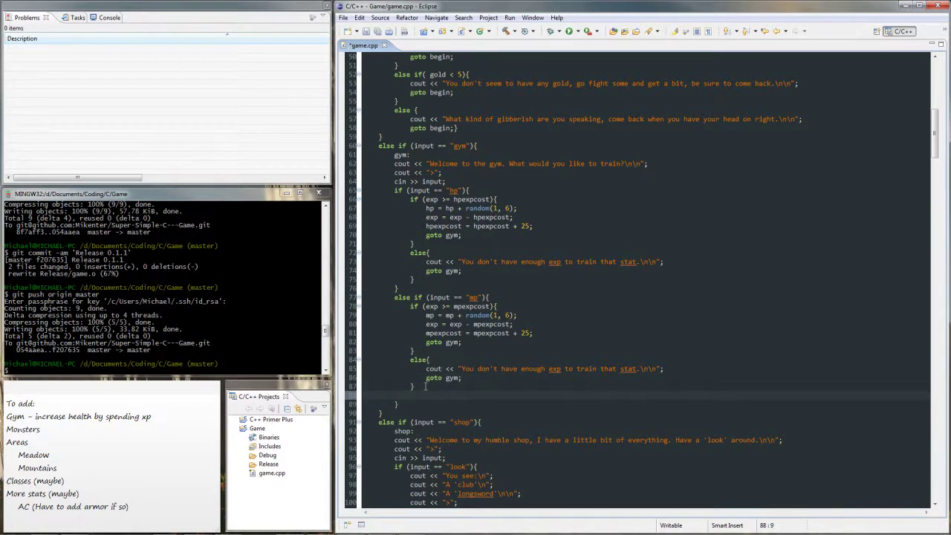
pyautogui.hotkey('ctrl', 'd')
pyautogui.press('End')
pyautogui.press('Return')
pyautogui.write('else if (')
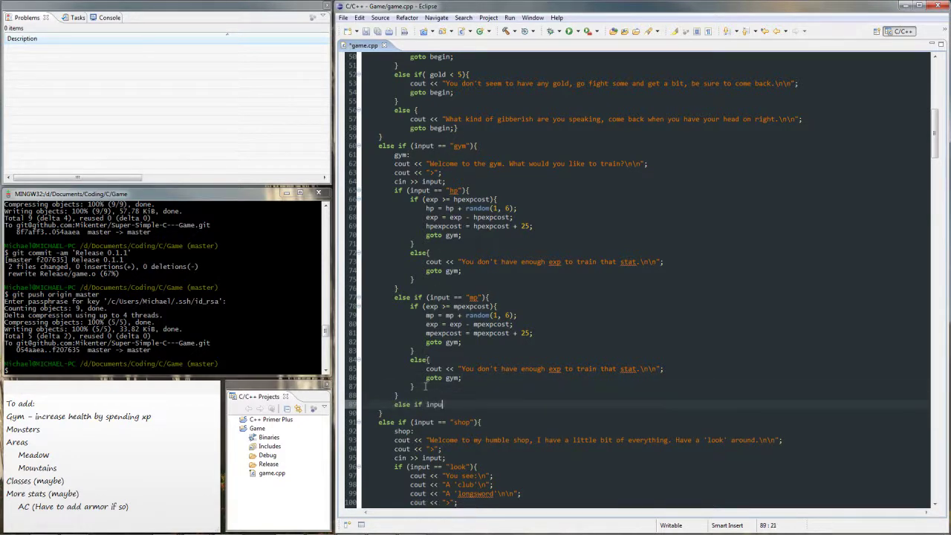
pyautogui.write('input == "leave"')
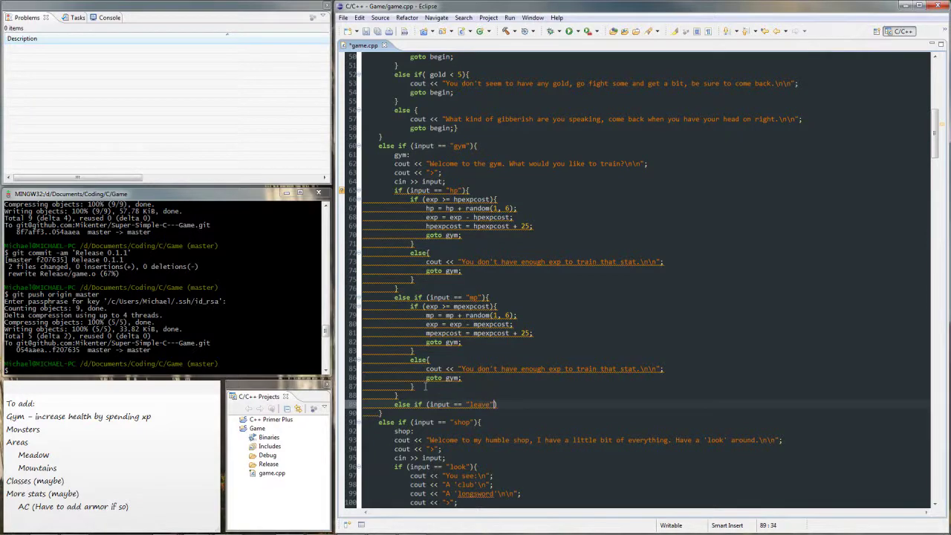
pyautogui.write(' || input == "back" |')
pyautogui.write('| input')
# Fill in the "leave"/"back" branch with a farewell cout and goto begin, and save
pyautogui.click(567, 439)
pyautogui.scroll(-10, 567, 439)
pyautogui.scroll(10, 587, 295)
pyautogui.moveTo(614, 299); pyautogui.dragTo(569, 299)
pyautogui.write('){')
pyautogui.press('Return')
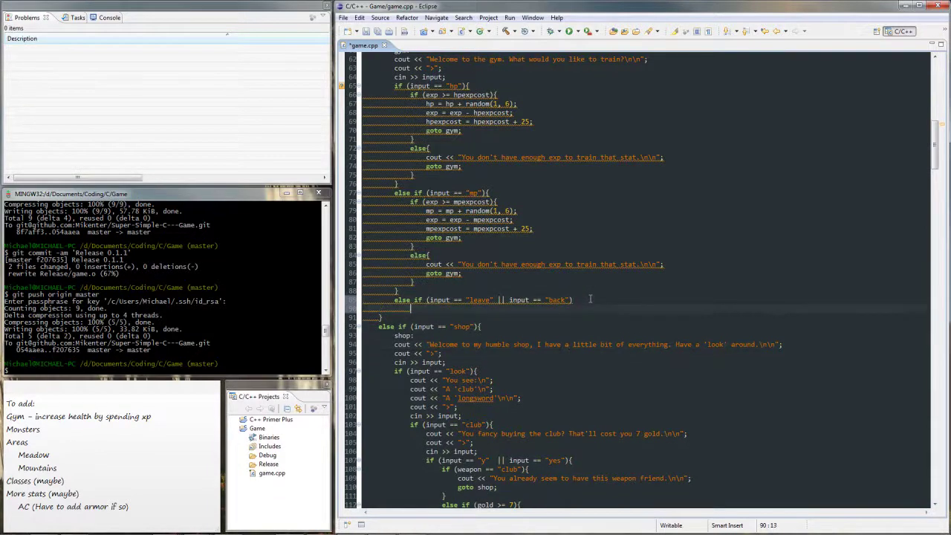
pyautogui.scroll(3, 569, 304)
pyautogui.scroll(-1, 569, 303)
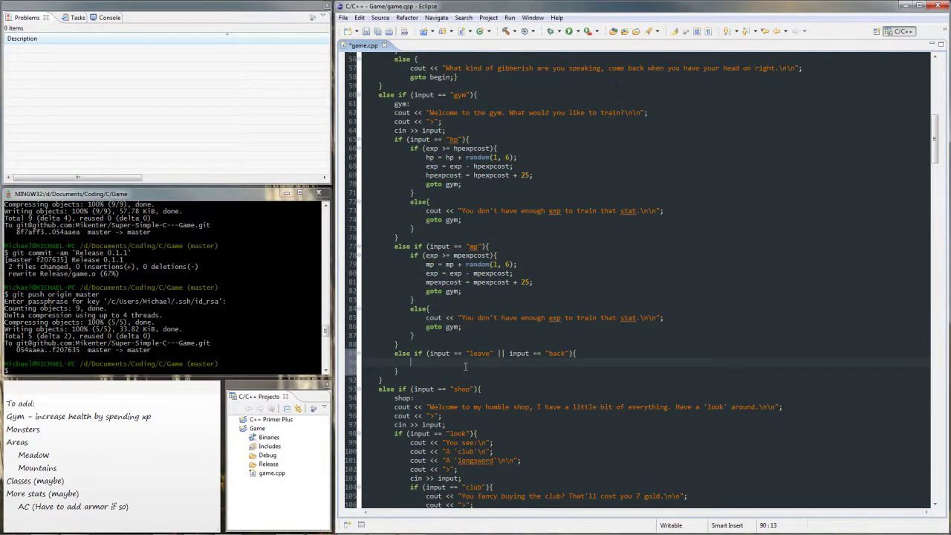
pyautogui.write('cout <<"Nice having you here!\\n";')
pyautogui.hotkey('ctrl', 's')
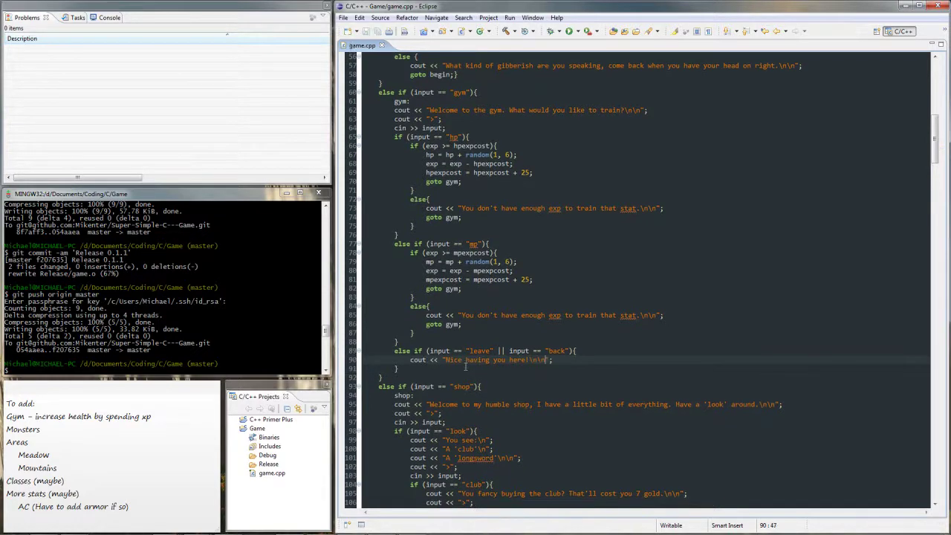
pyautogui.press('Return')
pyautogui.write('goto begin;')
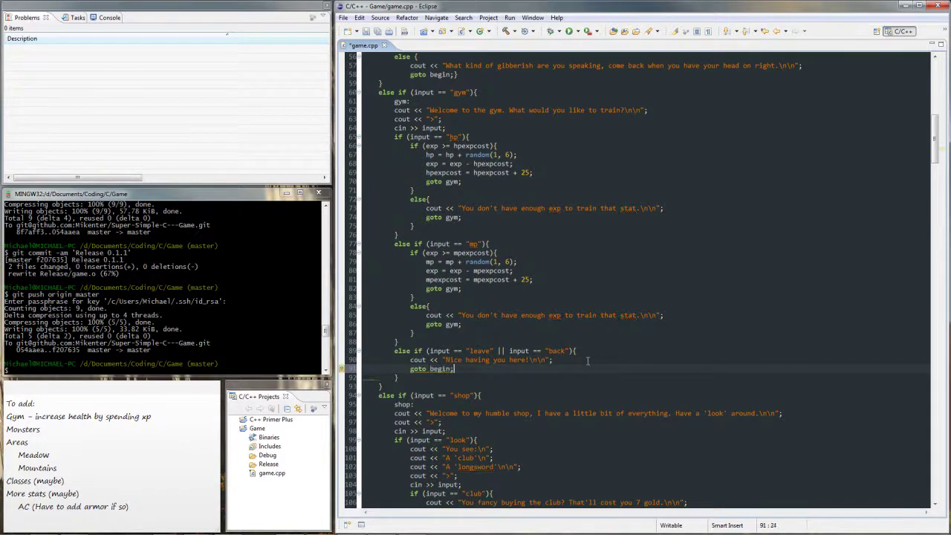
# Add a fallback else printing a confusion message, save, and run the game
pyautogui.click(462, 378)
pyautogui.press('Return')
pyautogui.write('else {')
pyautogui.press('Return')
pyautogui.write('cou')
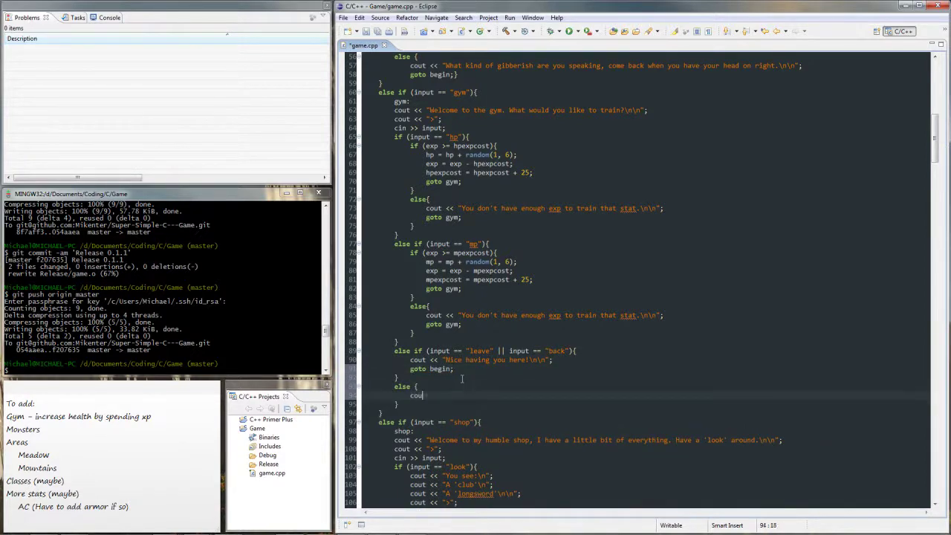
pyautogui.write('t << "I don\'t quite understa')
pyautogui.write('nd what youre d')
pyautogui.press('BackSpace')
pyautogui.press('BackSpace')
pyautogui.press('BackSpace')
pyautogui.write("'re saying.")
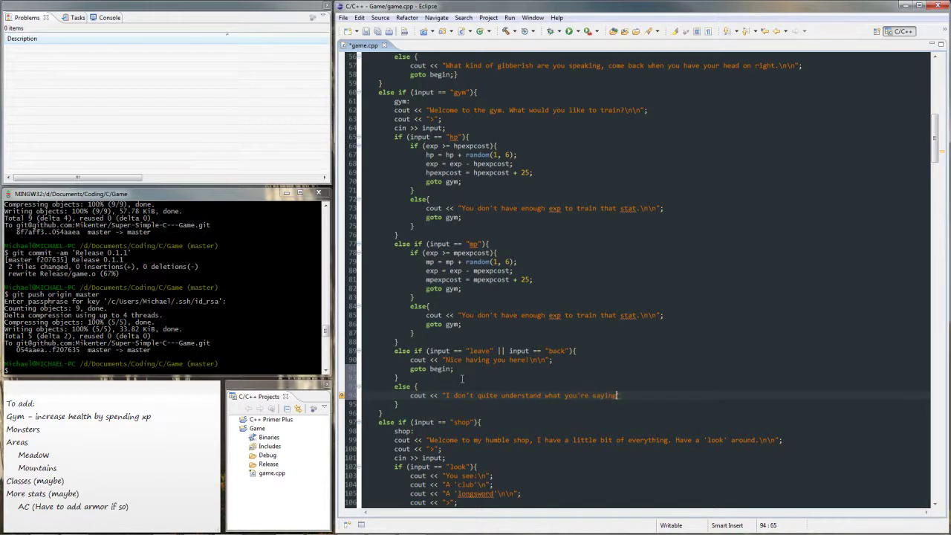
pyautogui.write(' Come back come oth')
pyautogui.press('BackSpace')
pyautogui.press('BackSpace')
pyautogui.press('BackSpace')
pyautogui.press('BackSpace')
pyautogui.press('BackSpace')
pyautogui.press('BackSpace')
pyautogui.write('ome back when you talk right')
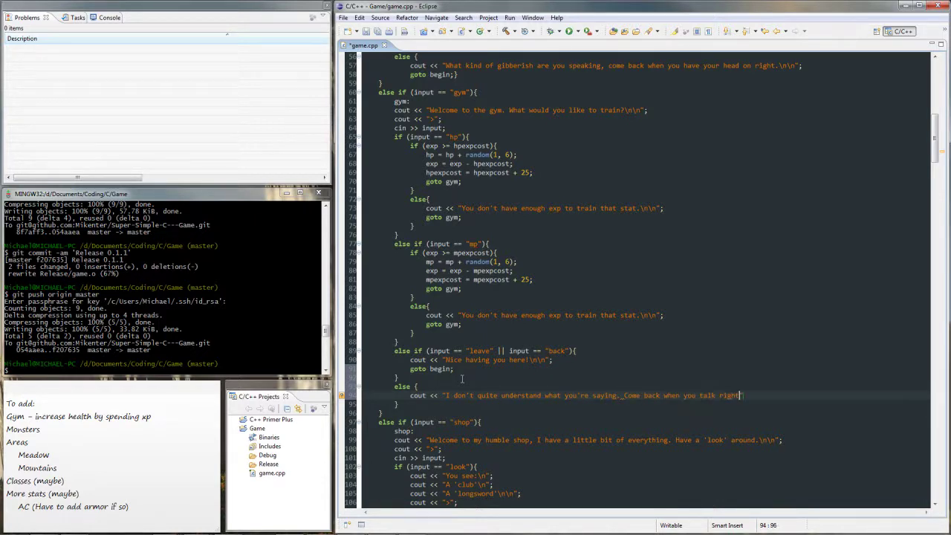
pyautogui.write('.";')
pyautogui.press('Return')
pyautogui.write('goto begin;')
pyautogui.hotkey('ctrl', 's')
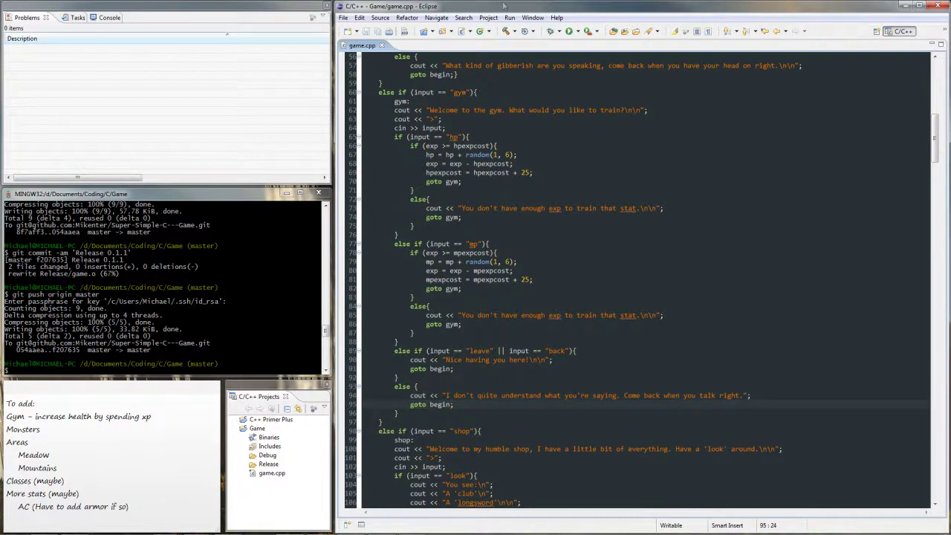
pyautogui.hotkey('ctrl', 'F11')
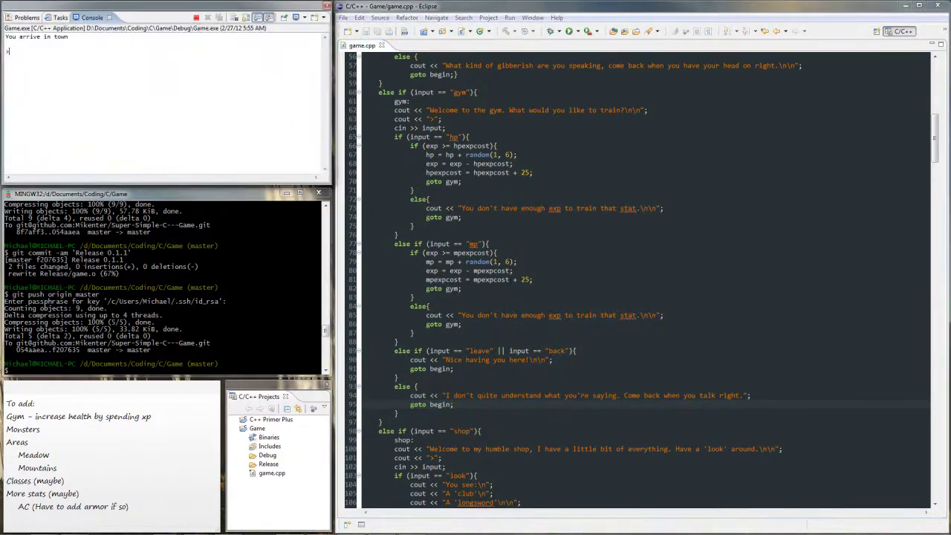
pyautogui.write('info')
# In the console, enter info, gym, mp, hp, back, debug, info, gym, hp, mp
pyautogui.press('Return')
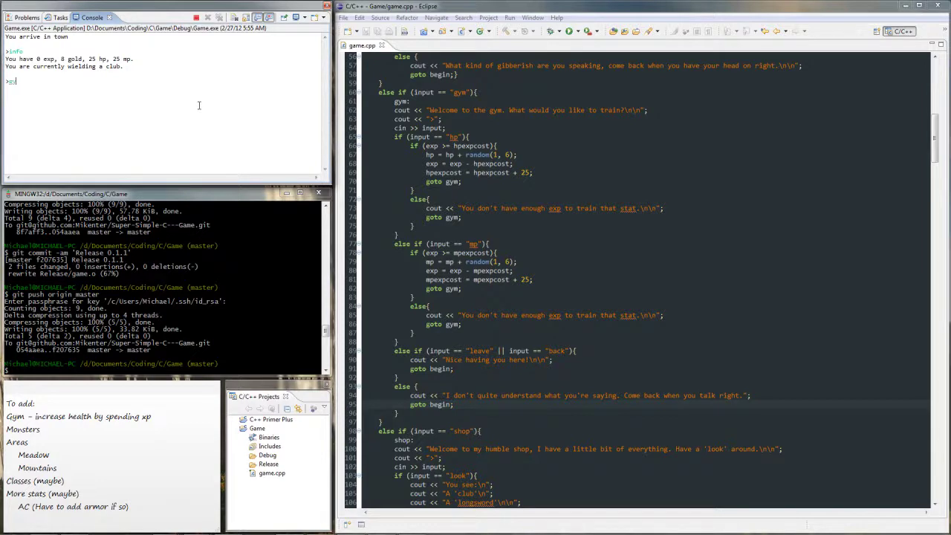
pyautogui.write('m')
pyautogui.press('Return')
pyautogui.write('mp')
pyautogui.press('Return')
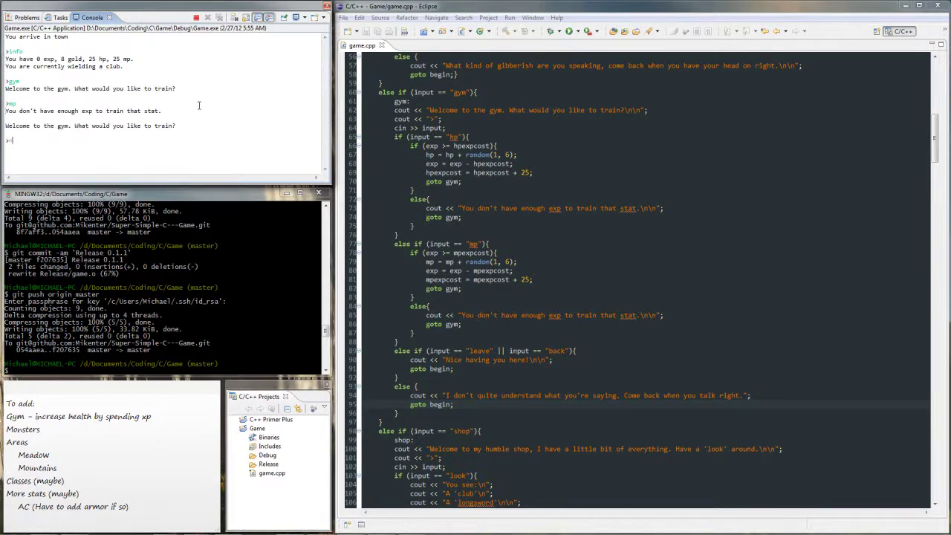
pyautogui.write('hp')
pyautogui.press('Return')
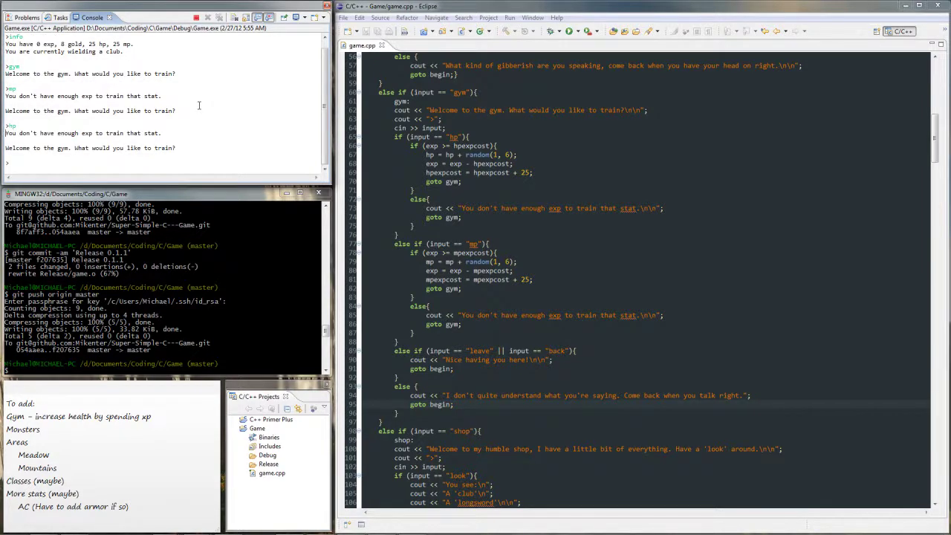
pyautogui.write('back')
pyautogui.press('Return')
pyautogui.write('ug')
pyautogui.press('Return')
pyautogui.write('info')
pyautogui.press('Return')
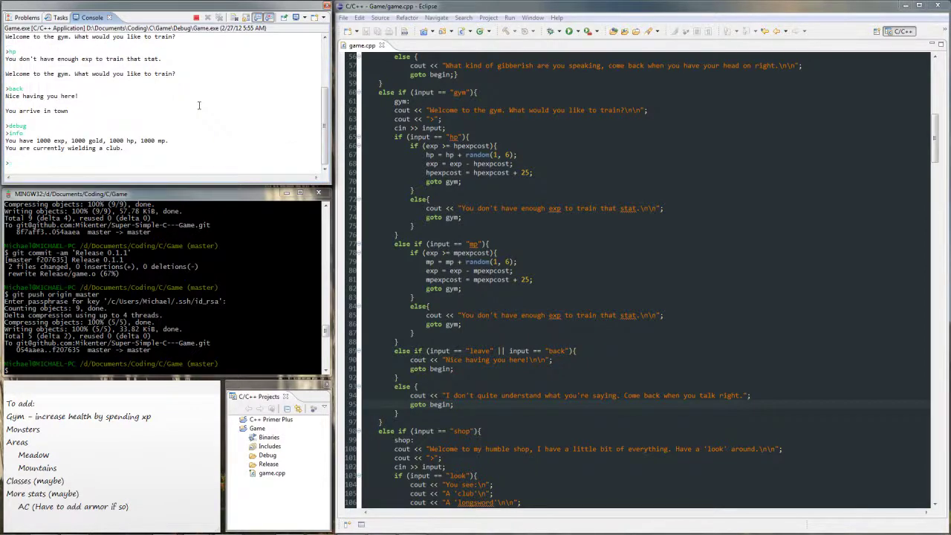
pyautogui.write('gym')
pyautogui.press('Return')
pyautogui.write('hp')
pyautogui.press('Return')
pyautogui.press('Return')
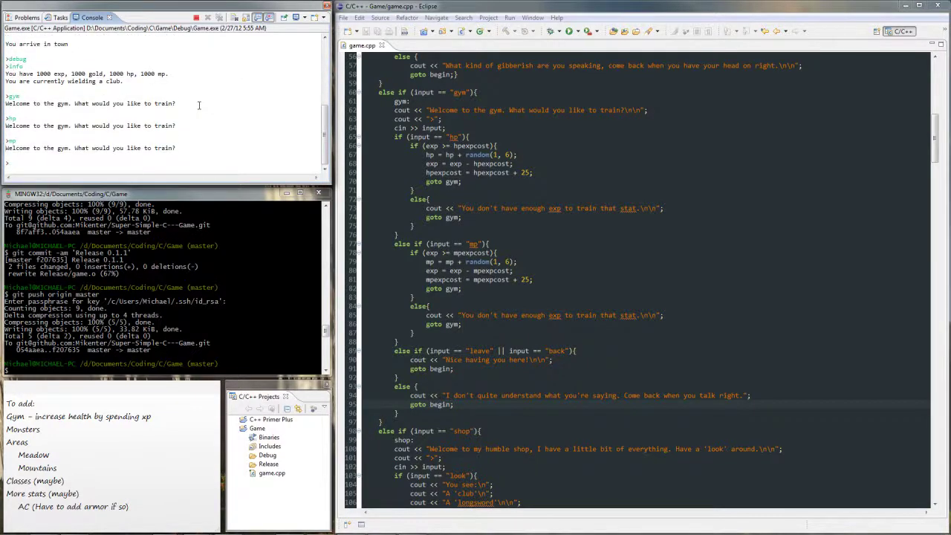
pyautogui.write('lol')
pyautogui.press('Return')
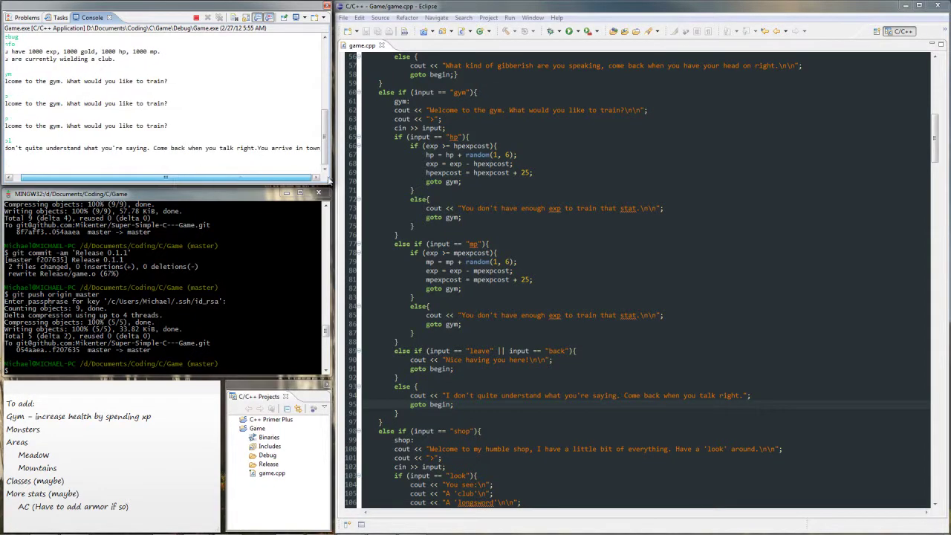
# Append \n\n to the confusion message, then check info and quit the game
pyautogui.click(746, 396)
pyautogui.write('\\n\\n')
pyautogui.click(50, 163)
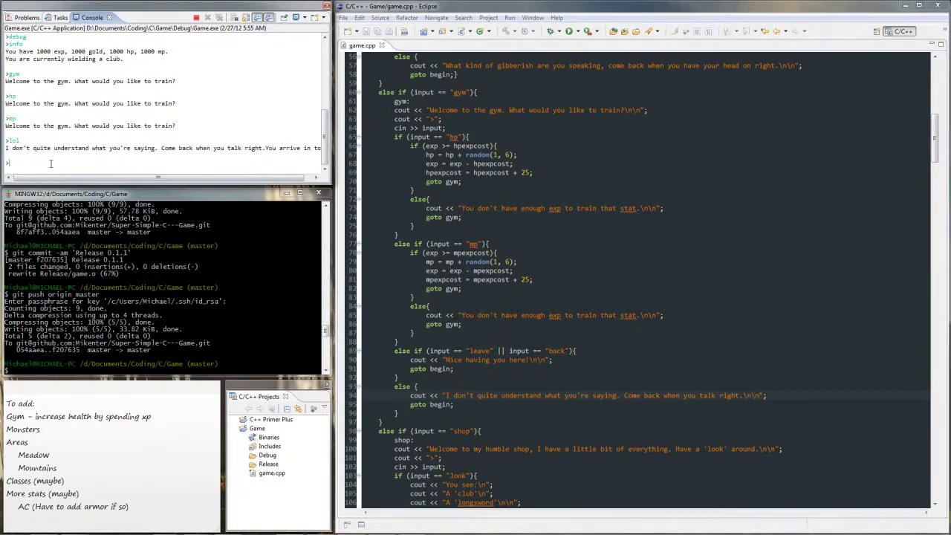
pyautogui.write('info')
pyautogui.press('Return')
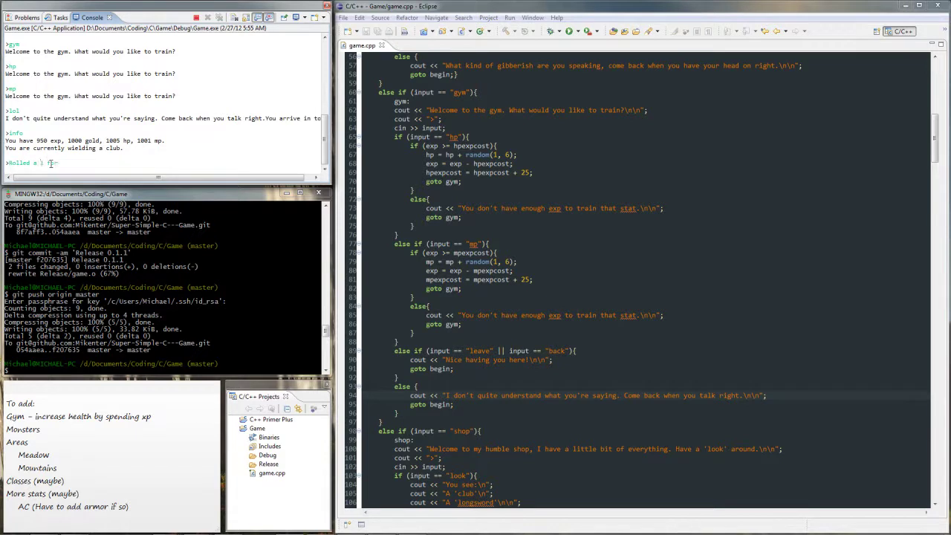
pyautogui.write('quit')
pyautogui.press('Return')
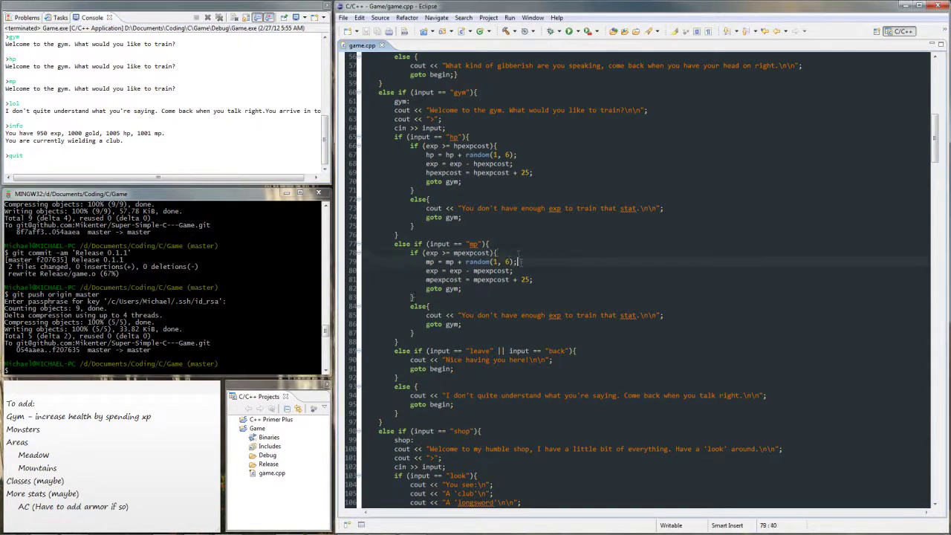
# Write the face-punching endurance message into the hp training cout
pyautogui.click(513, 144)
pyautogui.press('Return')
pyautogui.write('cout << "')
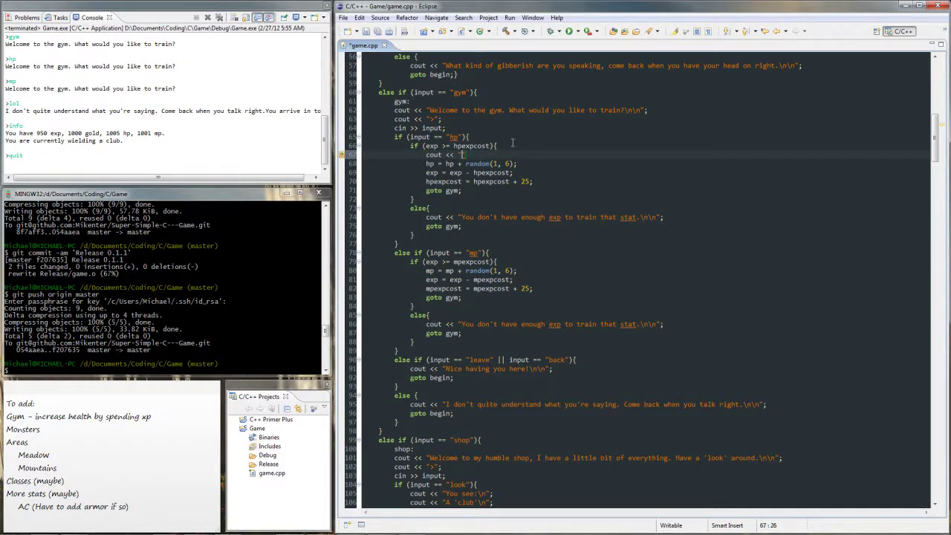
pyautogui.write('You ')
pyautogui.write('punch yourself in the face repeatedly')
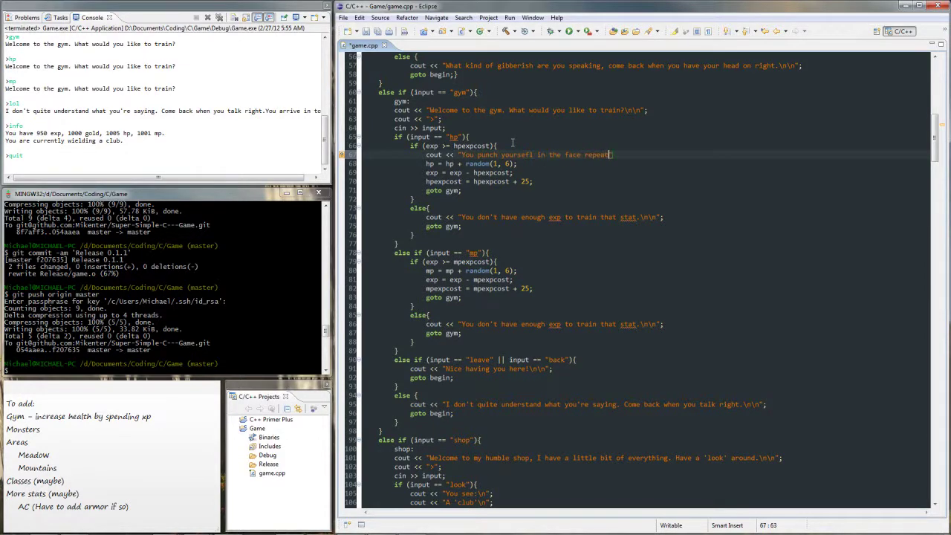
pyautogui.click(546, 186)
pyautogui.write('rengthen yo')
pyautogui.write('rength.')
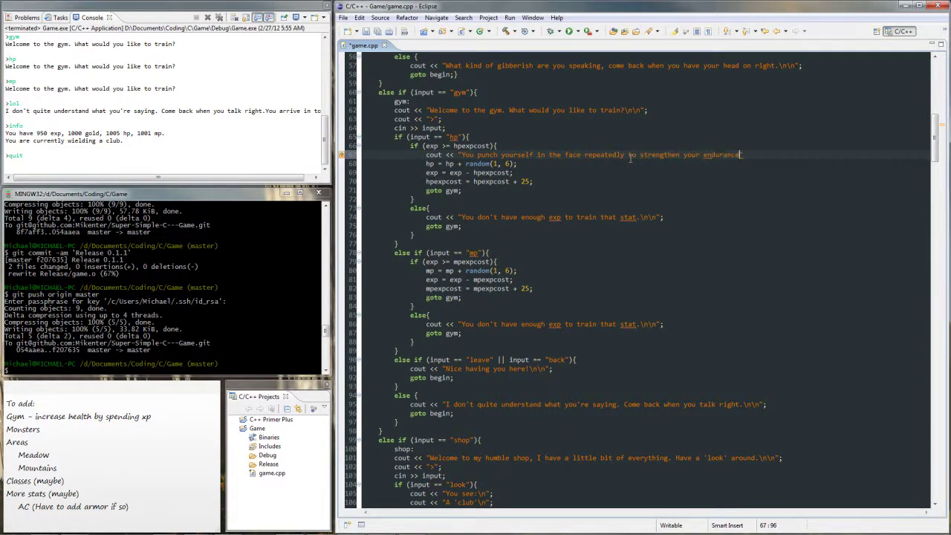
# Move the punch message below the hpexpcost update, add \nYou gain <<, and begin an hpgain line
pyautogui.moveTo(750, 154); pyautogui.dragTo(363, 155)
pyautogui.hotkey('ctrl', 'c')
pyautogui.press('Delete')
pyautogui.click(541, 172)
pyautogui.press('Return')
pyautogui.hotkey('ctrl', 'v')
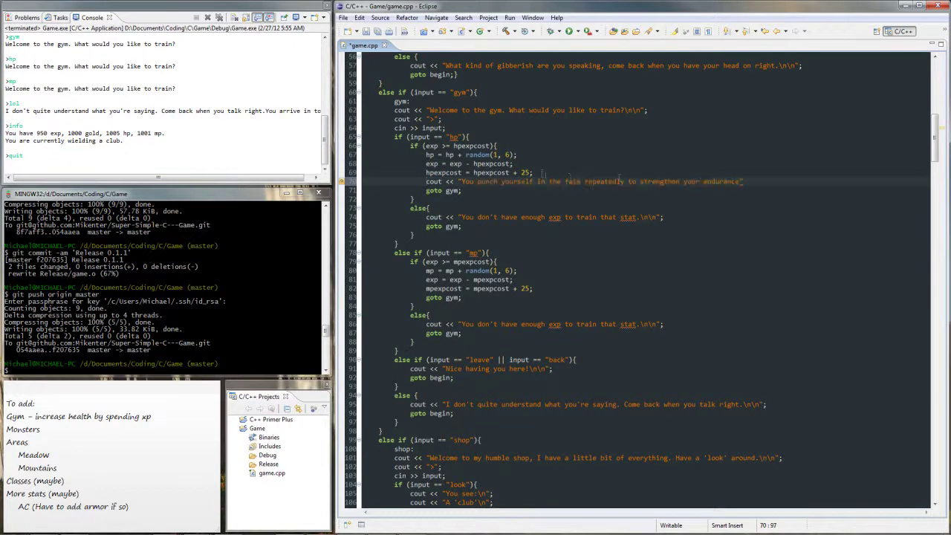
pyautogui.press('BackSpace')
pyautogui.press('BackSpace')
pyautogui.press('BackSpace')
pyautogui.press('BackSpace')
pyautogui.press('BackSpace')
pyautogui.press('BackSpace')
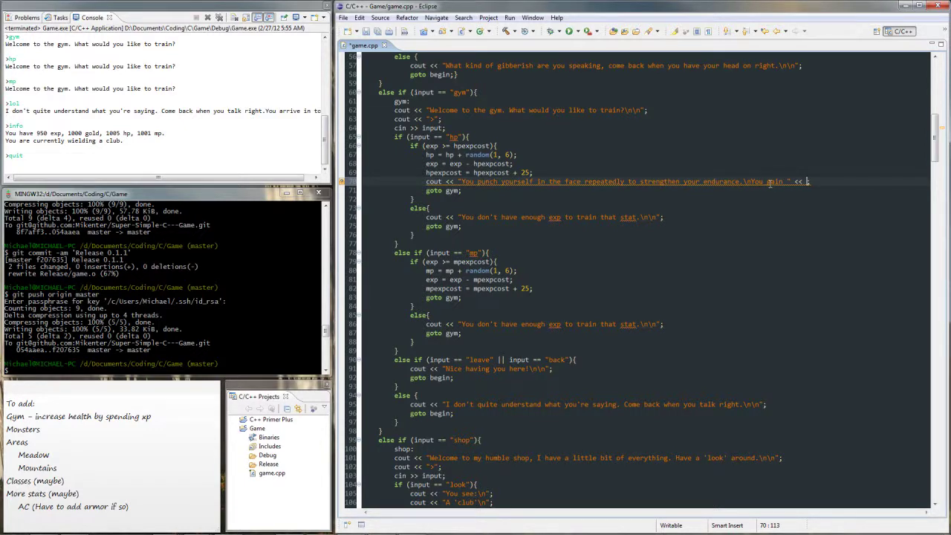
pyautogui.moveTo(466, 154); pyautogui.dragTo(515, 155)
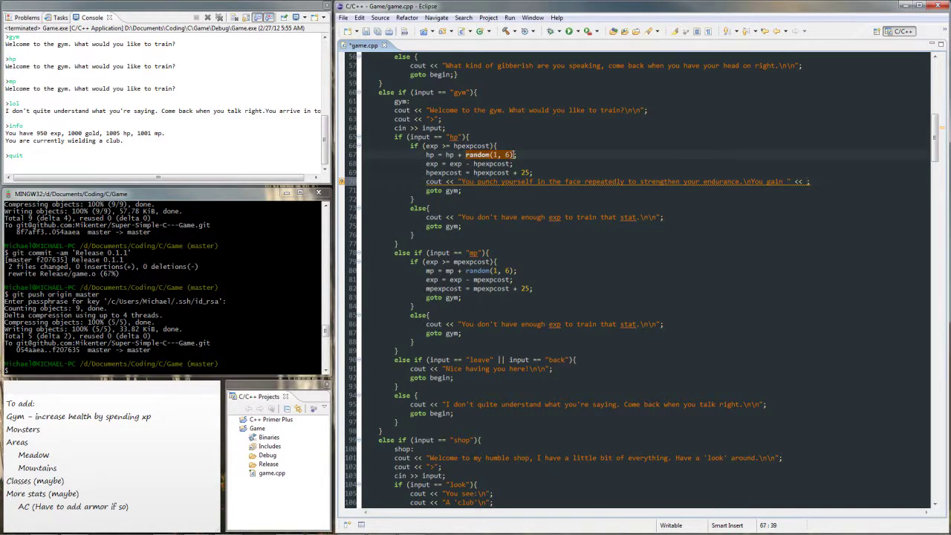
pyautogui.click(509, 146)
# Add int hpgain = random(1, 6), use it in the hp update and message, and save
pyautogui.press('Return')
pyautogui.write('hpgain')
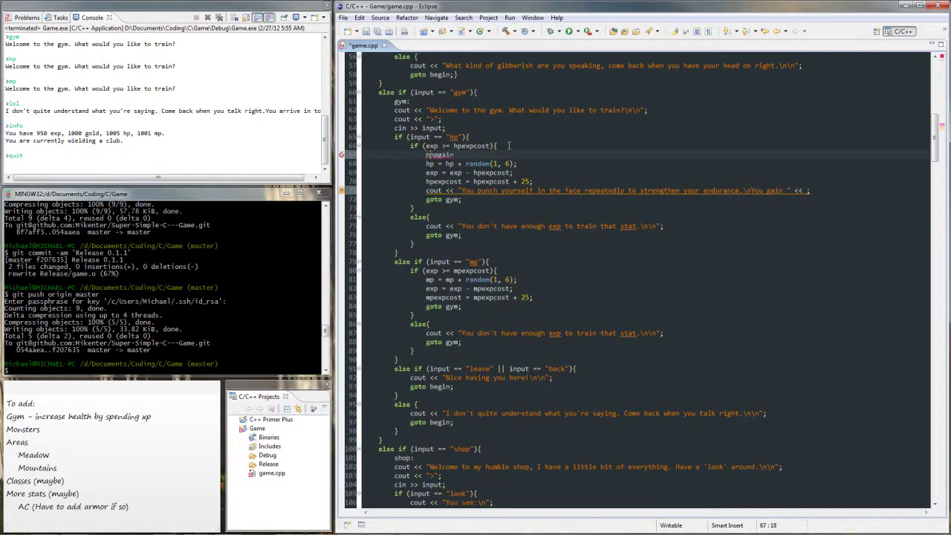
pyautogui.write('nt')
pyautogui.press('End')
pyautogui.write('= random(1, 6)')
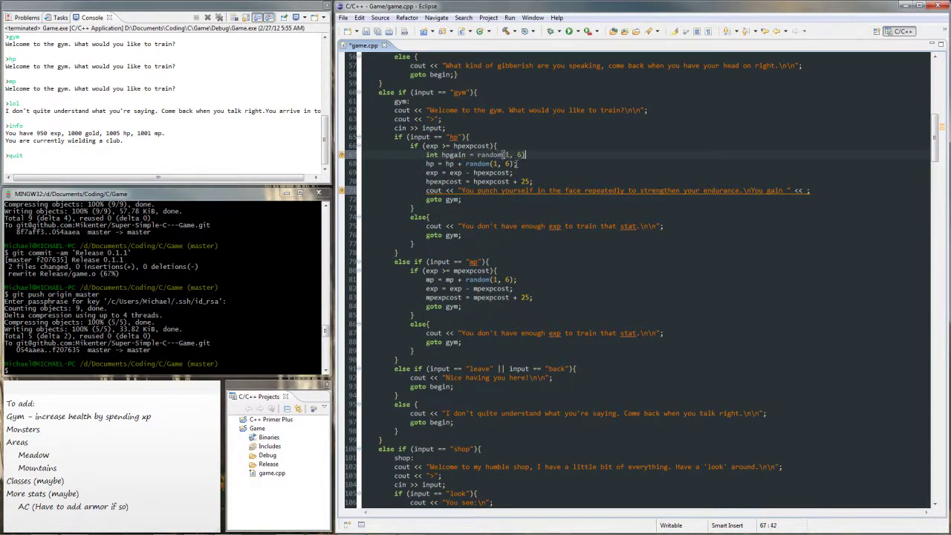
pyautogui.write(';')
pyautogui.moveTo(466, 163); pyautogui.dragTo(510, 164)
pyautogui.write('hpgain')
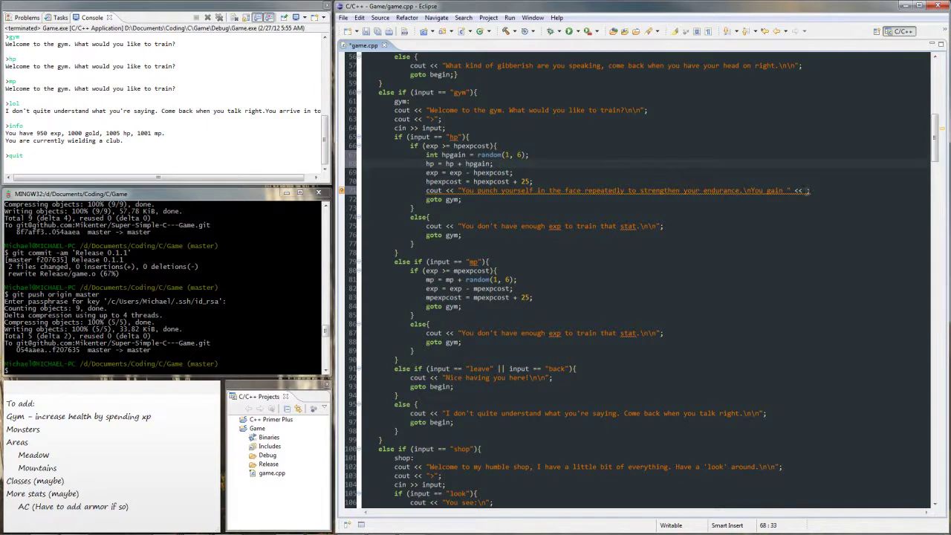
pyautogui.click(805, 190)
pyautogui.write('hpgain << " h')
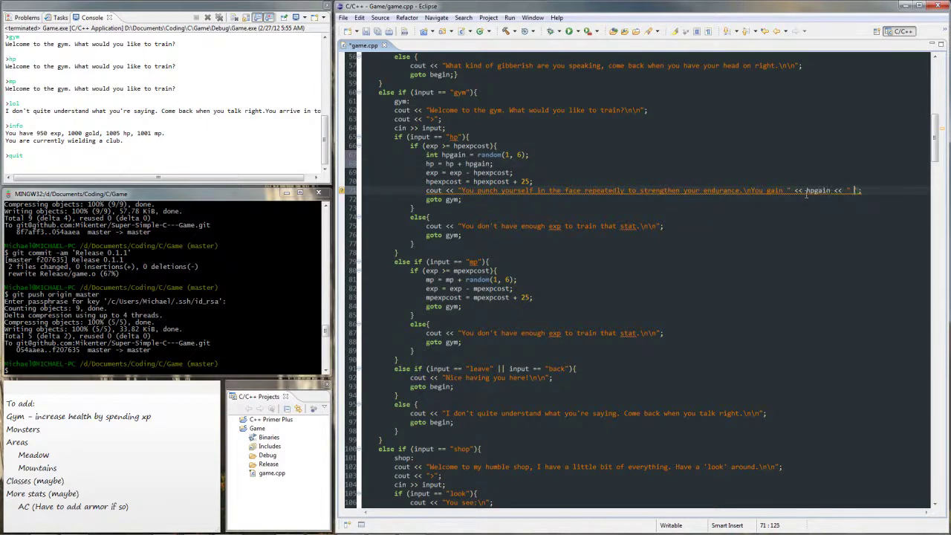
pyautogui.write('p.\\n\\n')
pyautogui.hotkey('ctrl', 's')
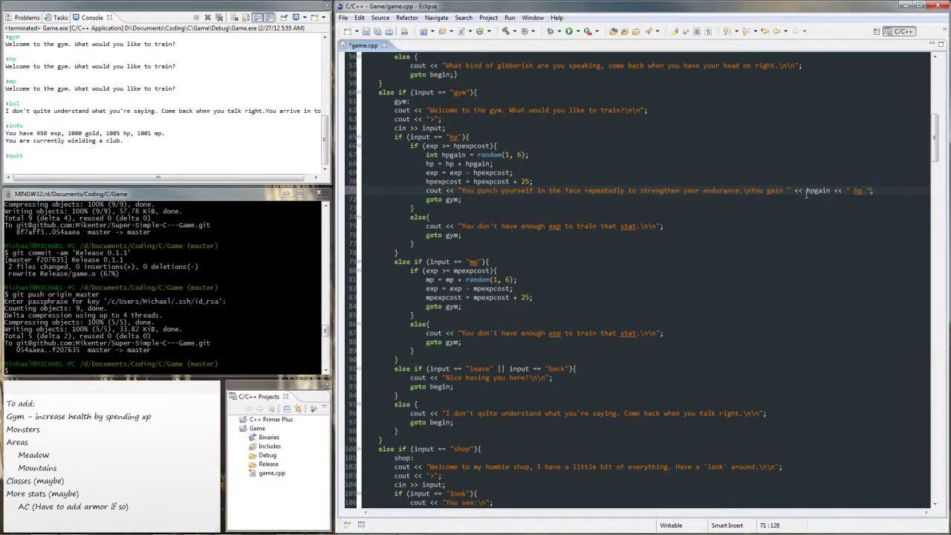
pyautogui.write('\\n\\n')
# Copy the hpgain declaration and hp update over the mp branch's update line
pyautogui.moveTo(425, 155); pyautogui.dragTo(492, 163)
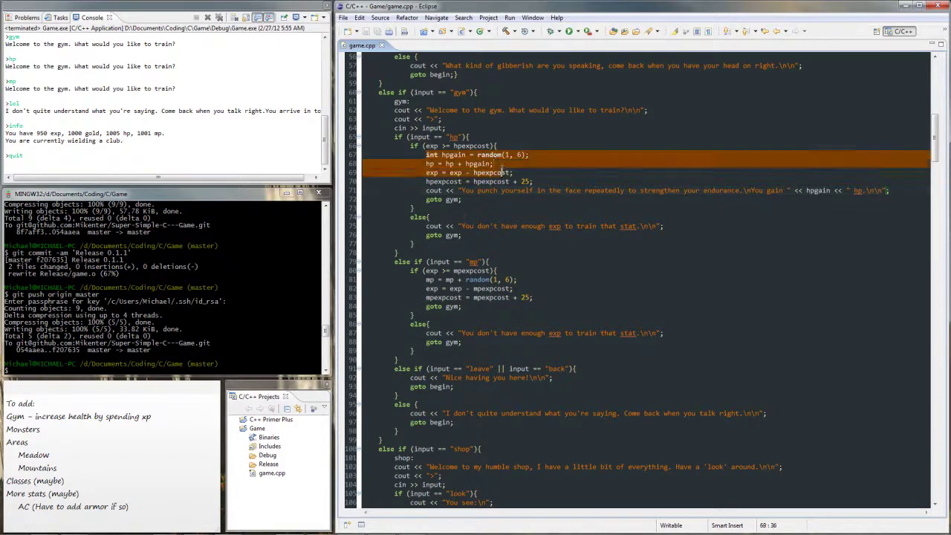
pyautogui.hotkey('ctrl', 'c')
pyautogui.moveTo(516, 279); pyautogui.dragTo(426, 279)
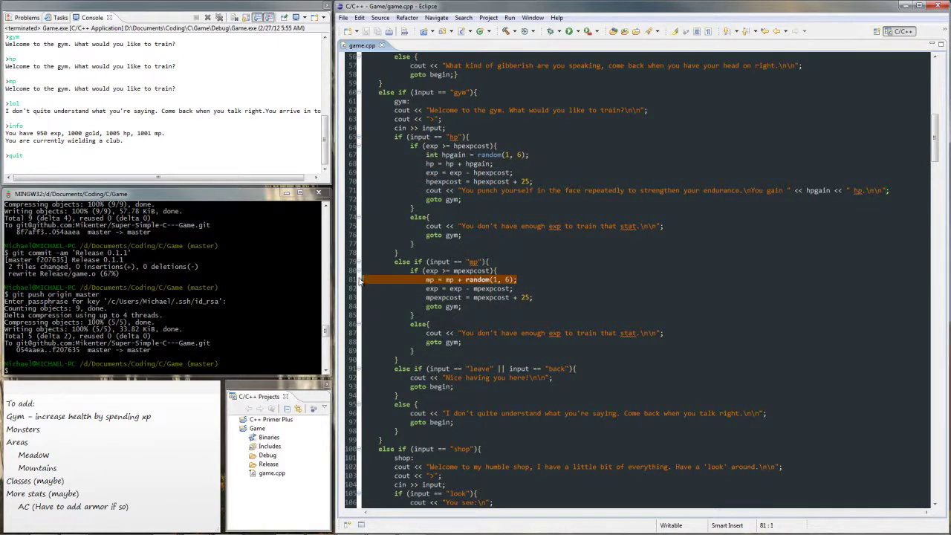
pyautogui.hotkey('ctrl', 'v')
# Rename the pasted hpgain and hp to mpgain and mp
pyautogui.click(446, 288)
pyautogui.write('mp')
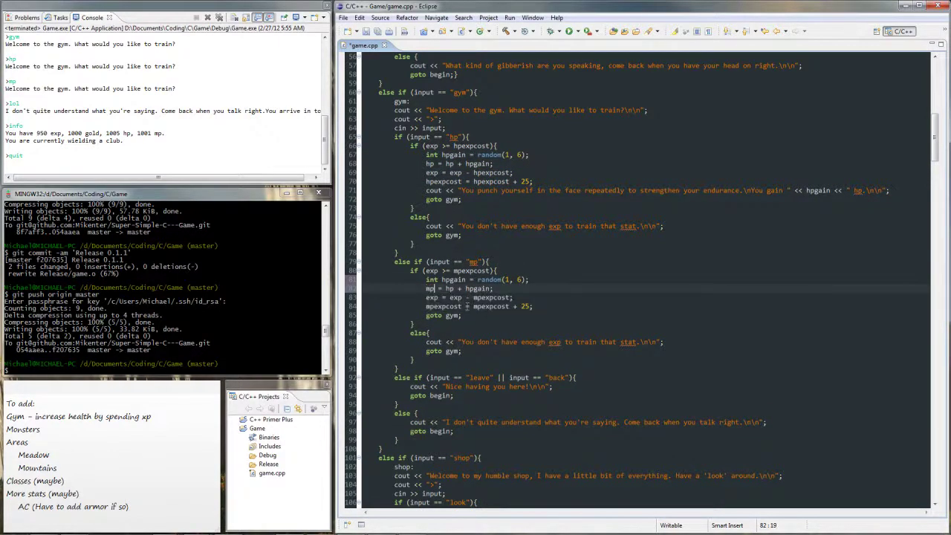
pyautogui.doubleClick(476, 288)
pyautogui.write('mpgain')
pyautogui.doubleClick(450, 279)
pyautogui.write('mpgain')
# Add a spoon-bending cout ending in mpgain << " mp.\n\n", save, and run the game
pyautogui.click(542, 306)
pyautogui.press('Return')
pyautogui.write('cout <')
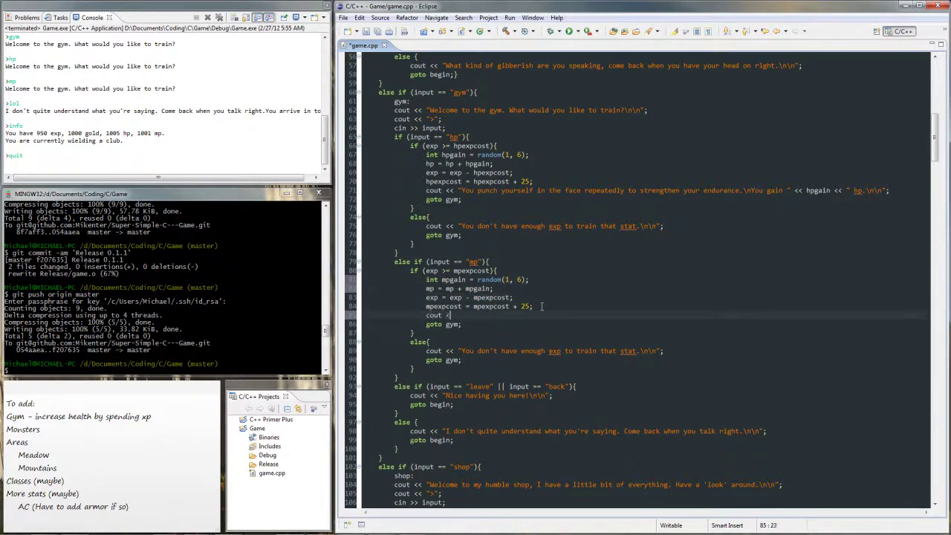
pyautogui.write('< "You stare at a spoon ')
pyautogui.write('for hoooo trying to bend it')
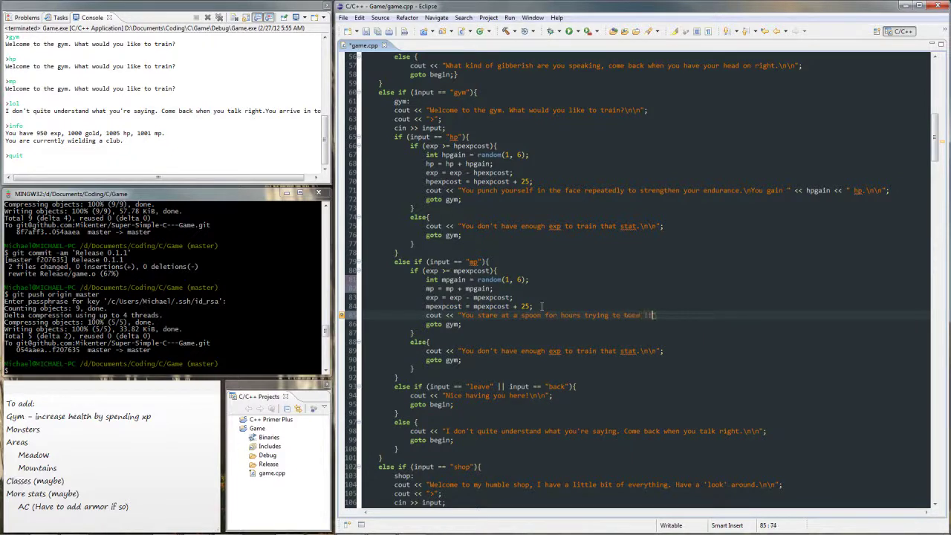
pyautogui.write('You gain " << ')
pyautogui.write('mpgain <<')
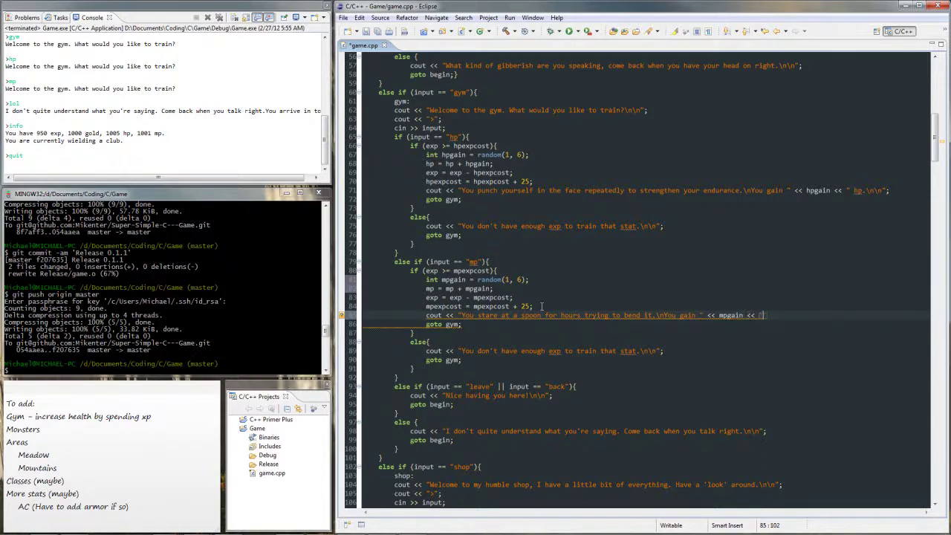
pyautogui.write(' mp.  ')
pyautogui.write(';')
pyautogui.hotkey('ctrl', 's')
pyautogui.hotkey('ctrl', 'F11')
# Enter gym, train hp, mp, mp and hp, go back, then quit, confirming the 6 hp and 6 mp gains
pyautogui.click(199, 123)
pyautogui.write('debug')
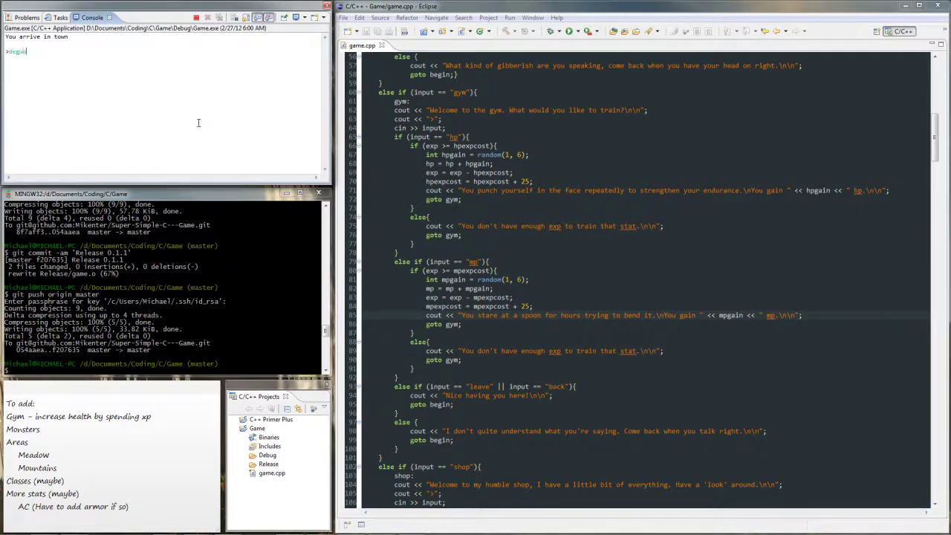
pyautogui.press('Return')
pyautogui.write('debu')
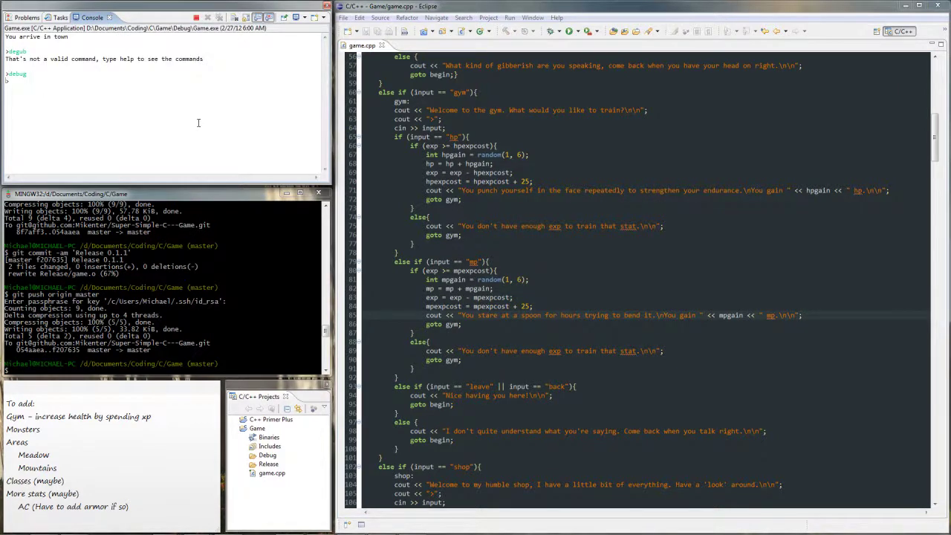
pyautogui.write('g >gym')
pyautogui.press('Return')
pyautogui.write('hp')
pyautogui.press('Return')
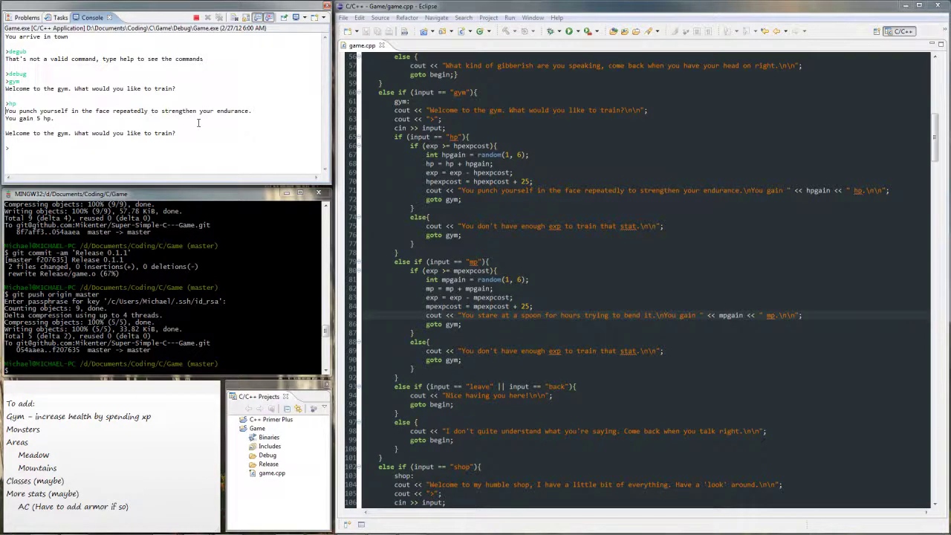
pyautogui.write('mp')
pyautogui.press('Return')
pyautogui.write('mp')
pyautogui.press('Return')
pyautogui.press('Return')
pyautogui.write('back')
pyautogui.press('Return')
pyautogui.write('in')
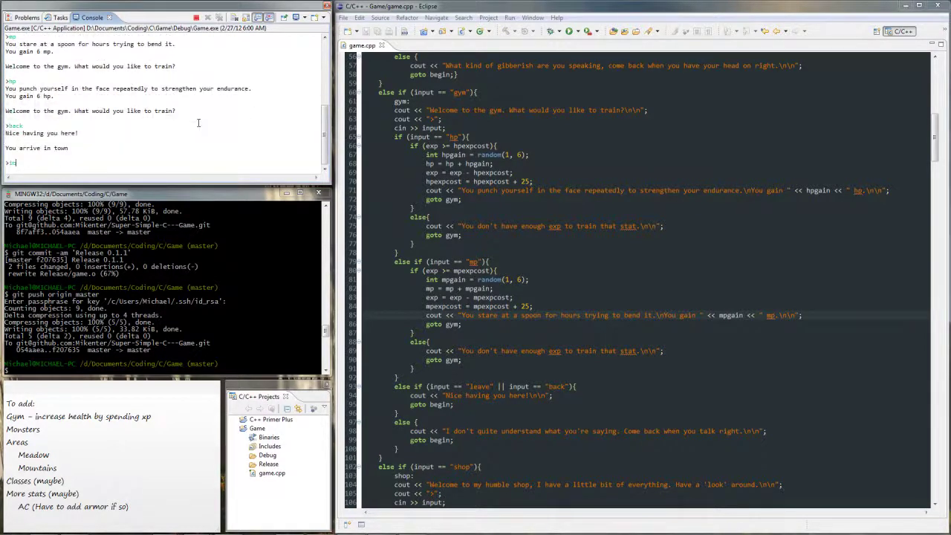
pyautogui.write('fo')
pyautogui.press('Return')
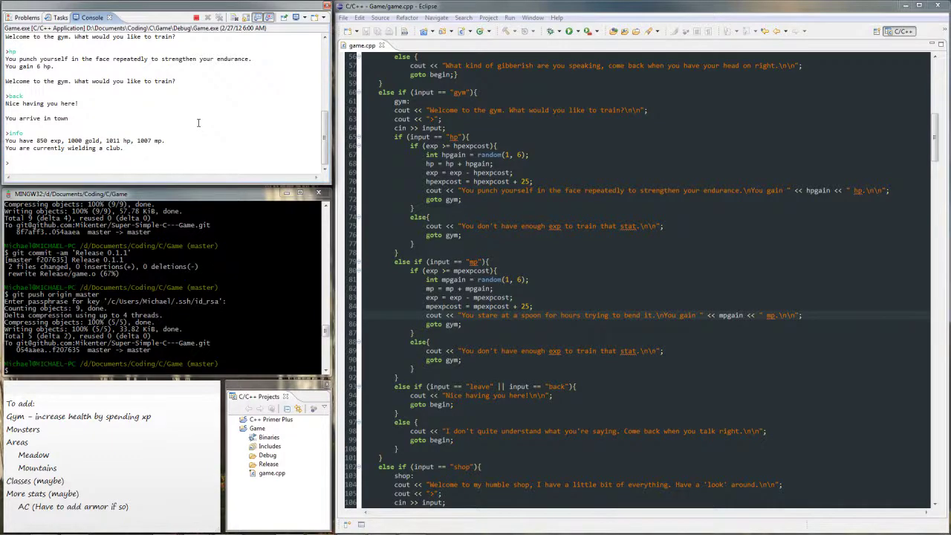
pyautogui.write('quit')
pyautogui.press('Return')
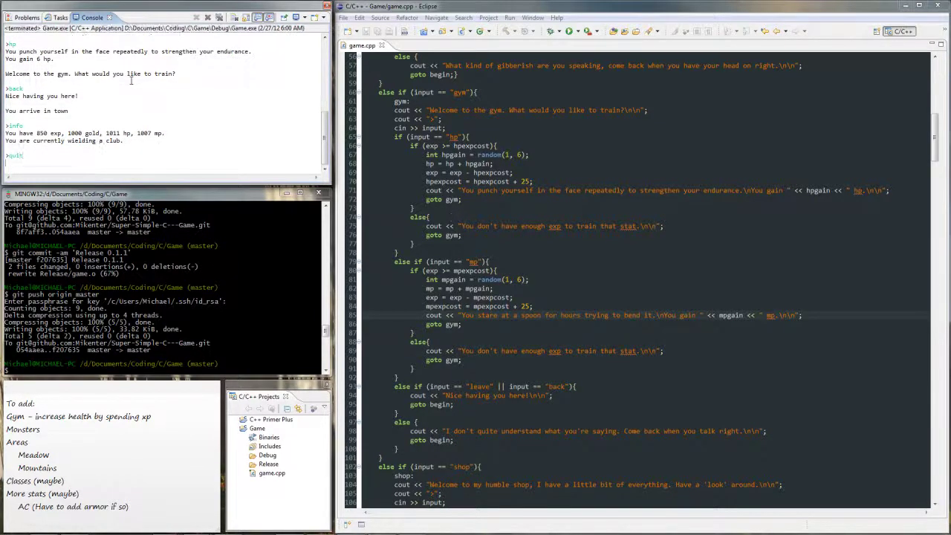